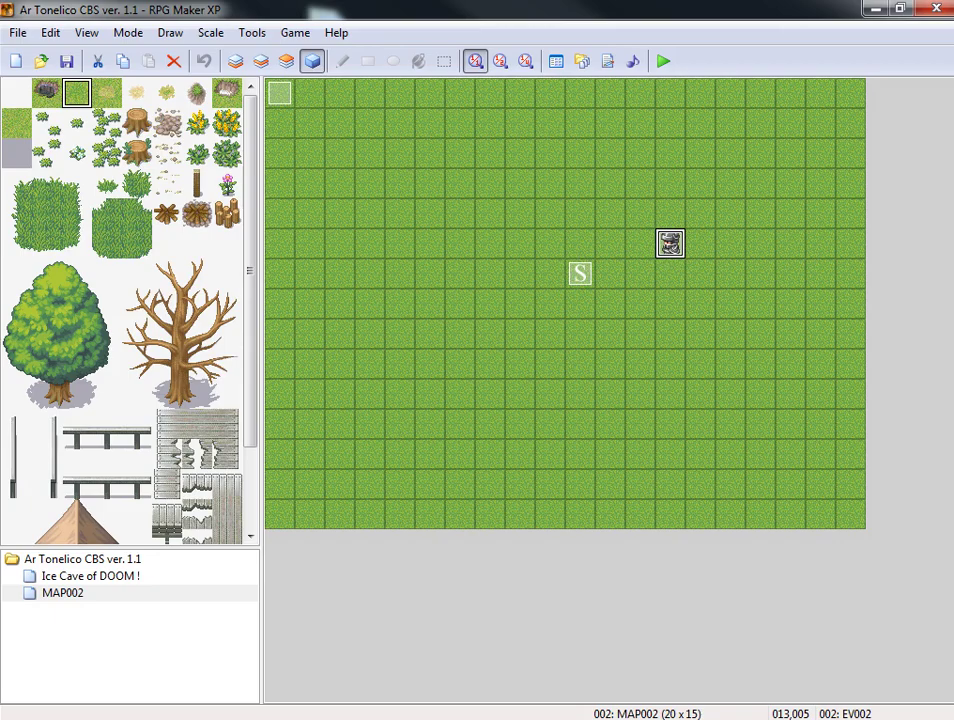
Step: Compare the Reyvateil, Fighter and 005 classes, and check that actor Chelsea is a Reyvateil
{"action": "left_click", "coordinate": [556, 62]}
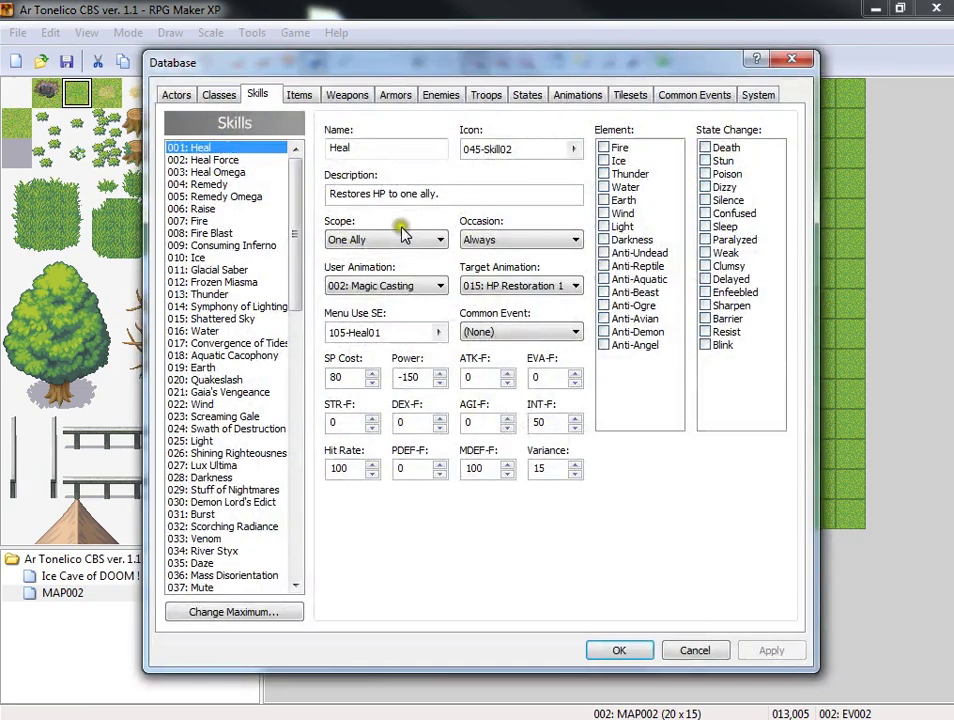
{"action": "left_click", "coordinate": [236, 94]}
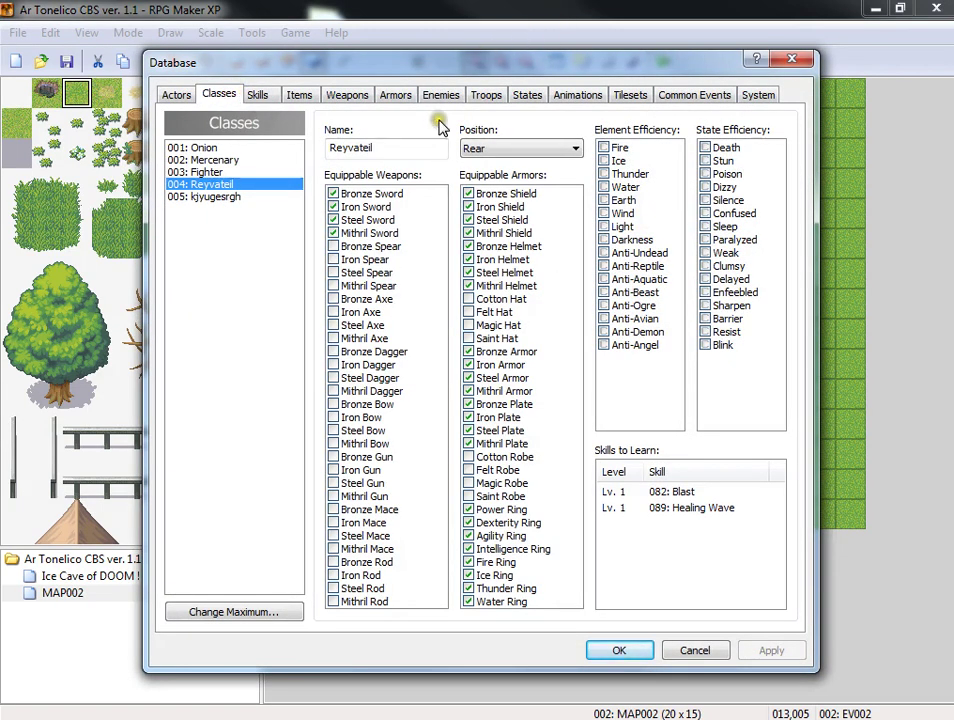
{"action": "left_click", "coordinate": [214, 197]}
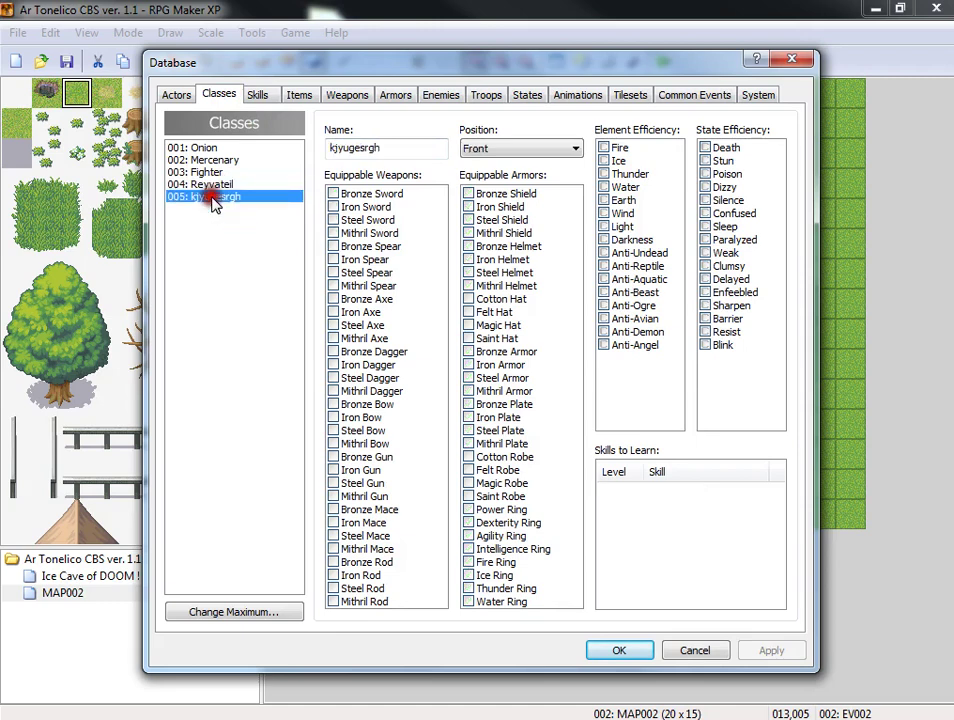
{"action": "left_click", "coordinate": [220, 186]}
{"action": "left_click", "coordinate": [215, 172]}
{"action": "left_click", "coordinate": [220, 185]}
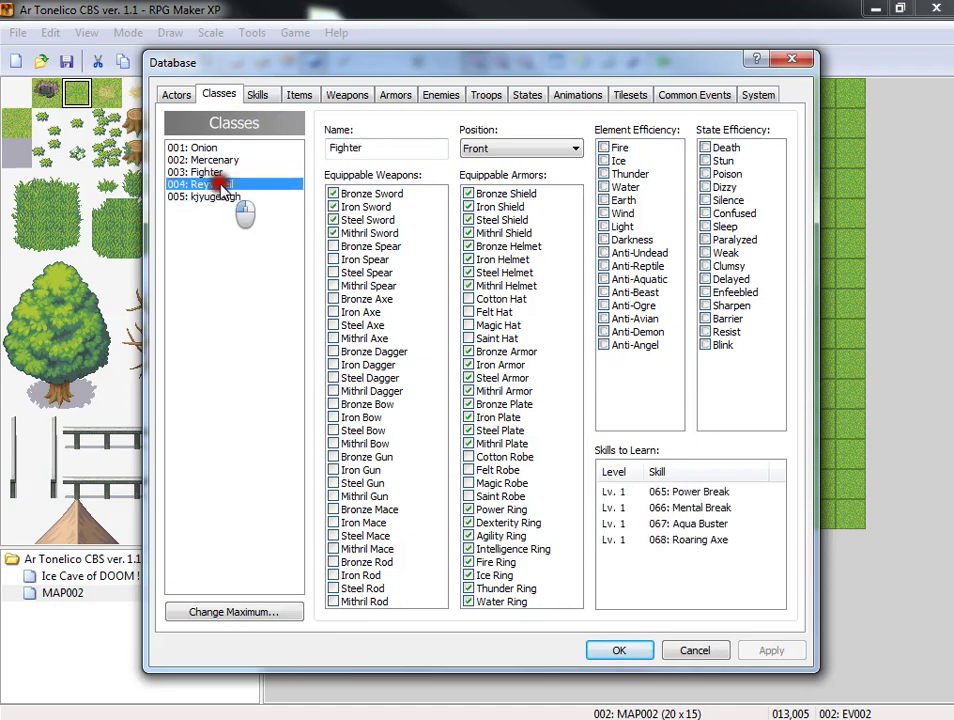
{"action": "left_click", "coordinate": [176, 94]}
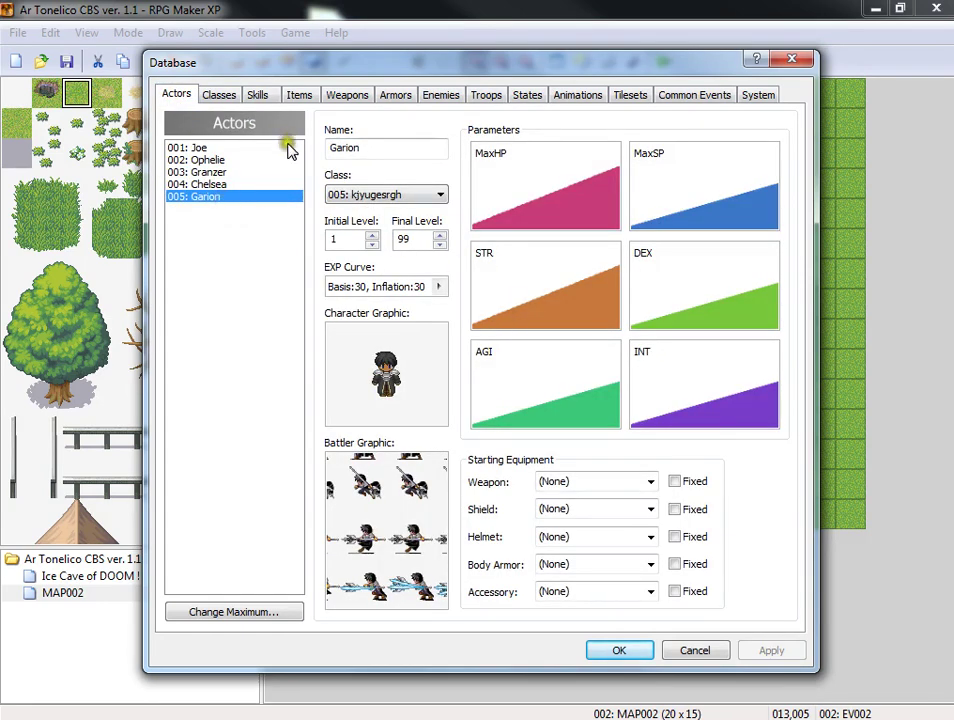
{"action": "left_click", "coordinate": [224, 184]}
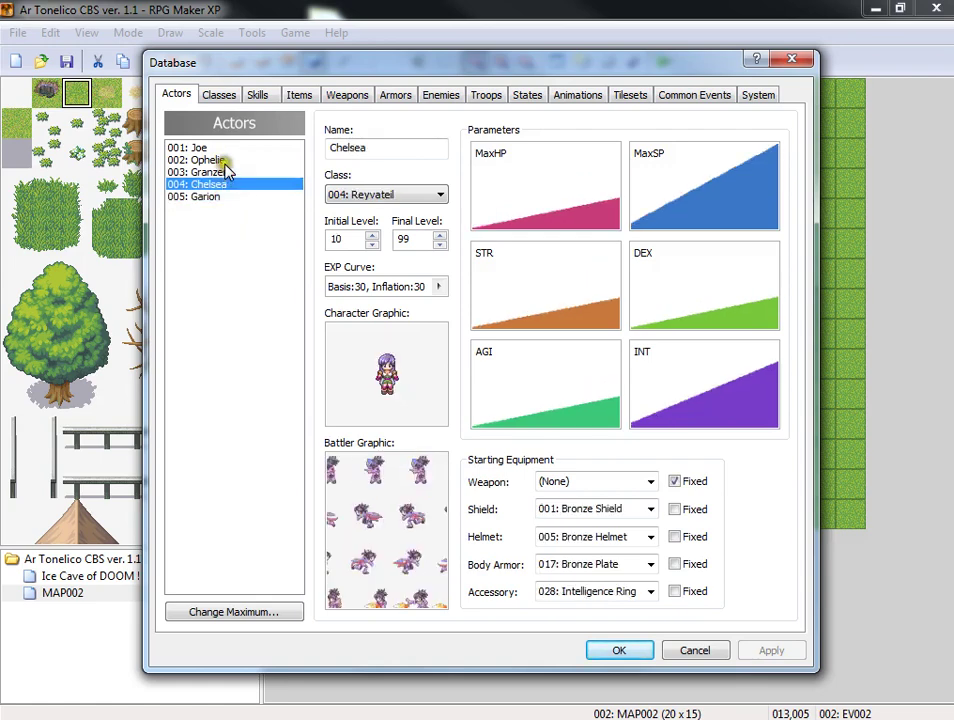
{"action": "left_click", "coordinate": [222, 95]}
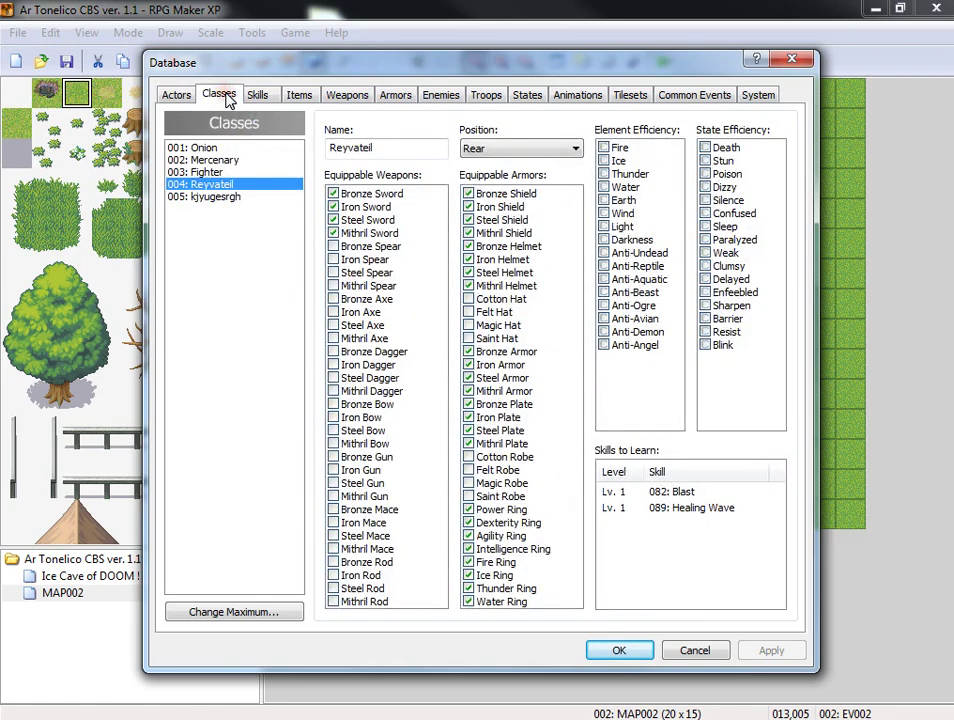
Step: Teach Reyvateil 014: Symphony of Lighting at level 1 and confirm the Database with OK
{"action": "double_click", "coordinate": [662, 540]}
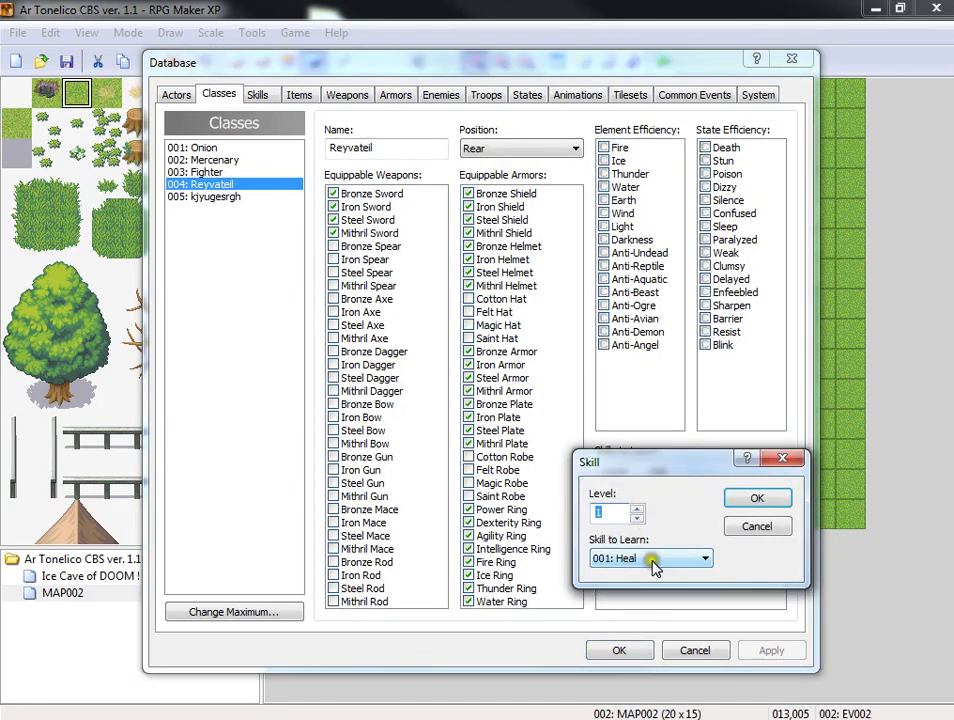
{"action": "left_click", "coordinate": [655, 562]}
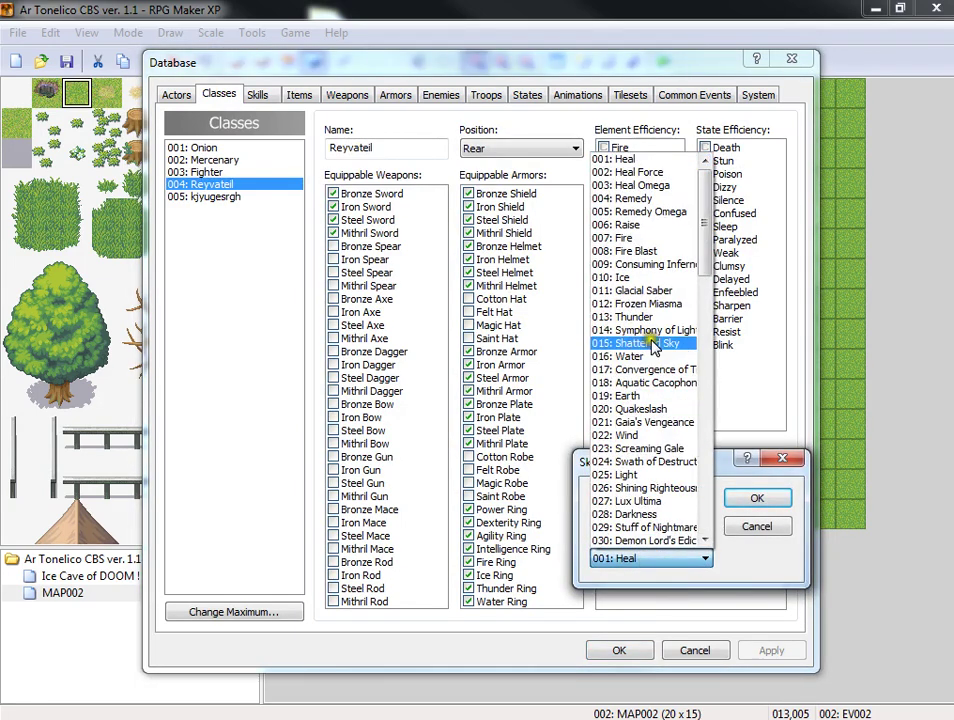
{"action": "left_click", "coordinate": [605, 329]}
{"action": "left_click", "coordinate": [763, 502]}
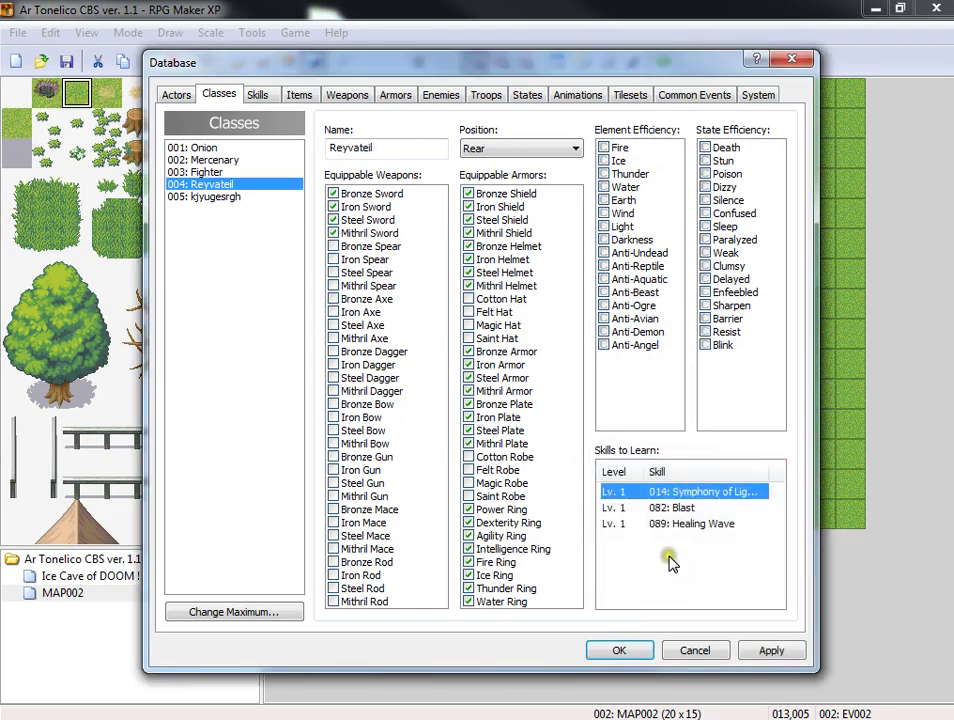
{"action": "left_click", "coordinate": [618, 649]}
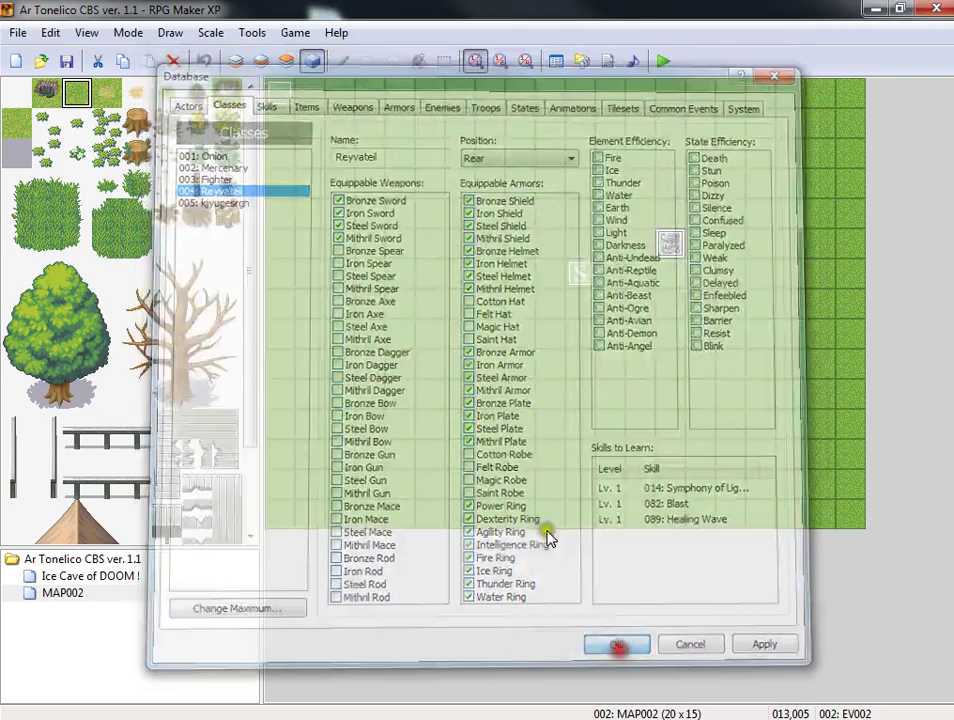
Step: Save the project, launch a playtest and start a new game
{"action": "left_click", "coordinate": [665, 62]}
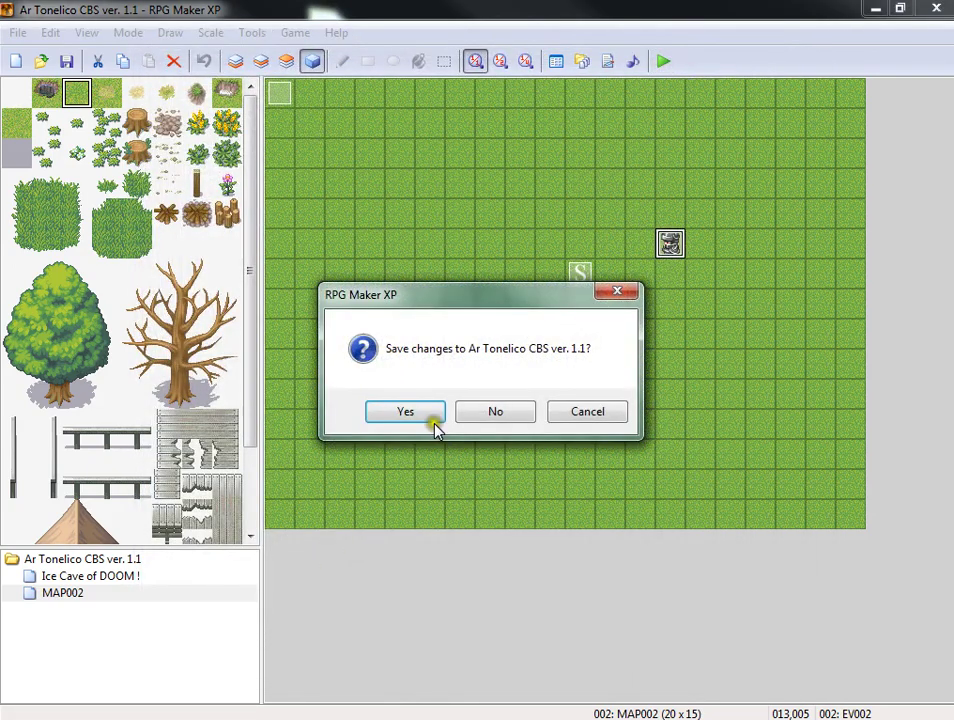
{"action": "left_click", "coordinate": [433, 424]}
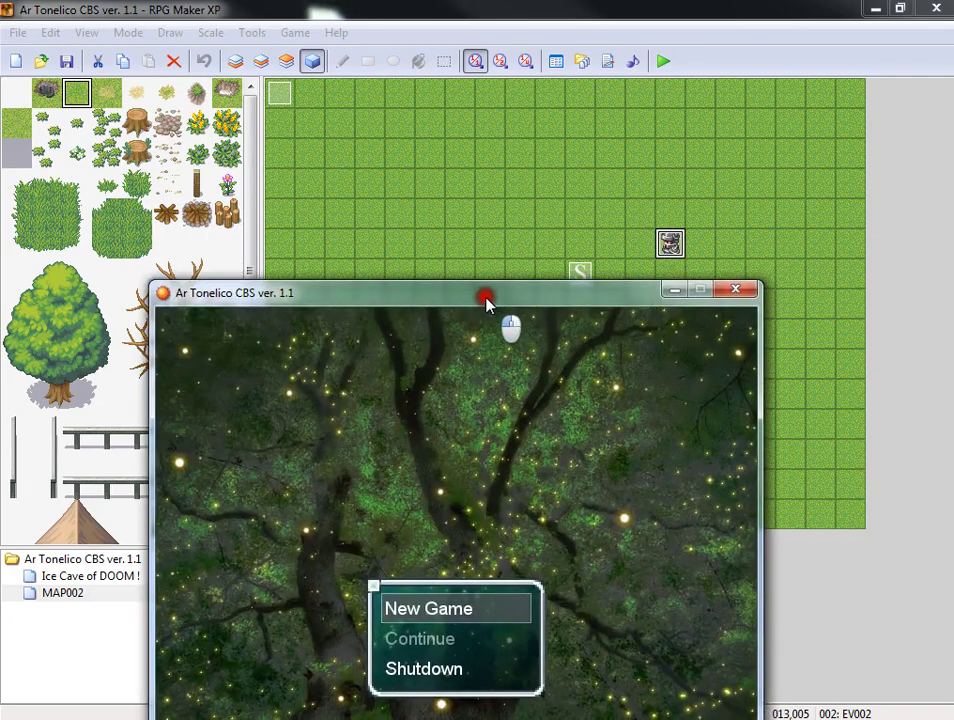
{"action": "left_click_drag", "start_coordinate": [485, 326], "coordinate": [586, 106]}
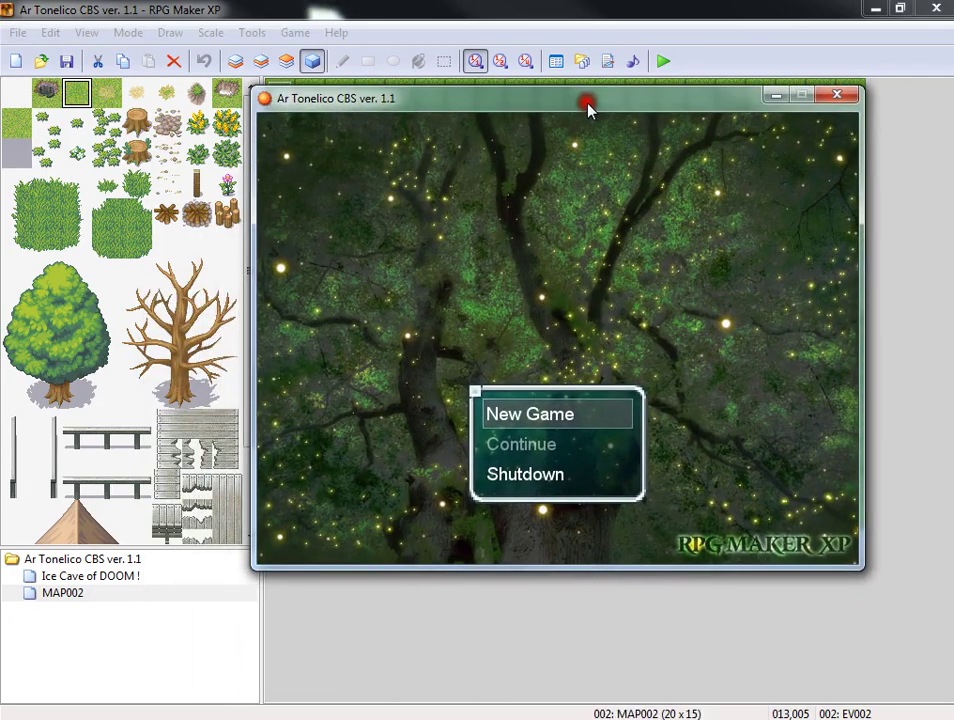
{"action": "key", "text": "Return"}
Step: Fight the soldier and cast Symphony of Lighting, then dismiss the resulting NoMethodError
{"action": "key", "text": "Up"}
{"action": "key", "text": "Right"}
{"action": "key", "text": "Right"}
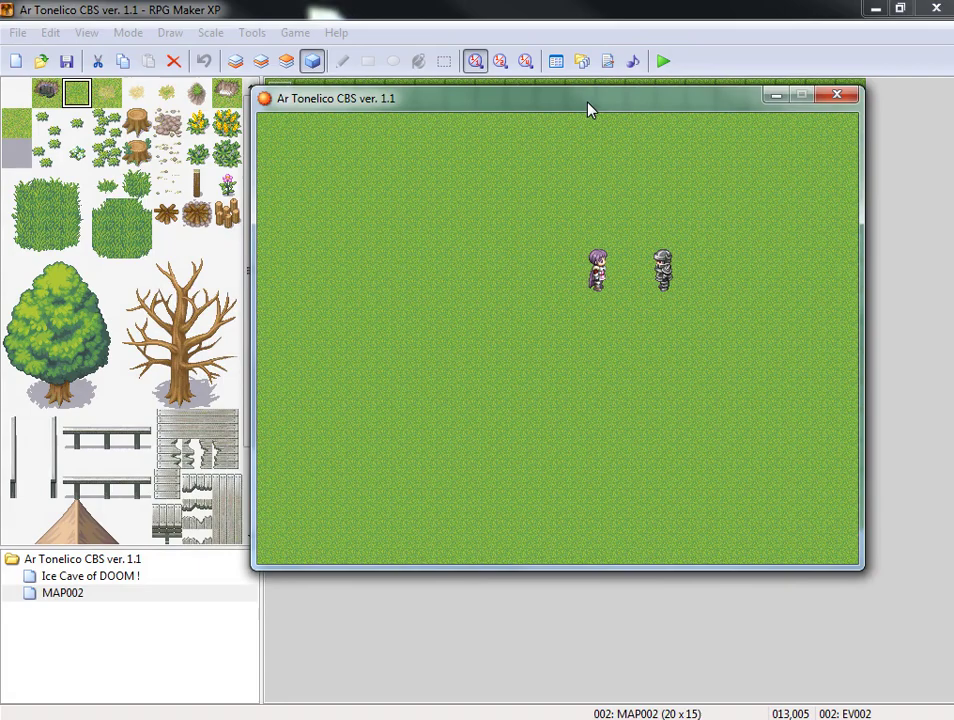
{"action": "key", "text": "Return"}
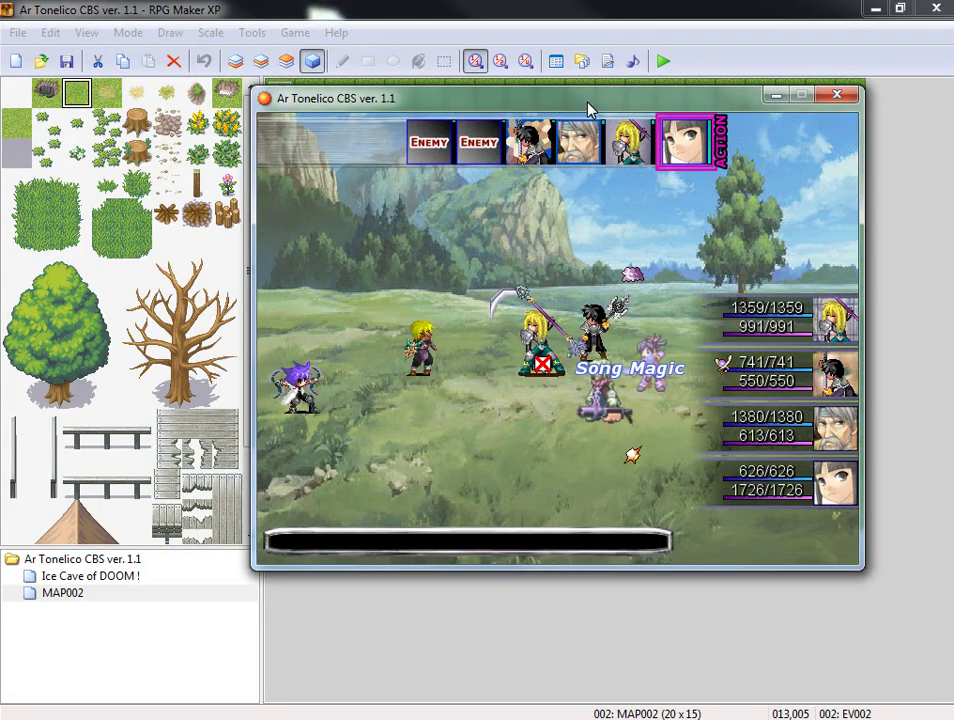
{"action": "key", "text": "Return"}
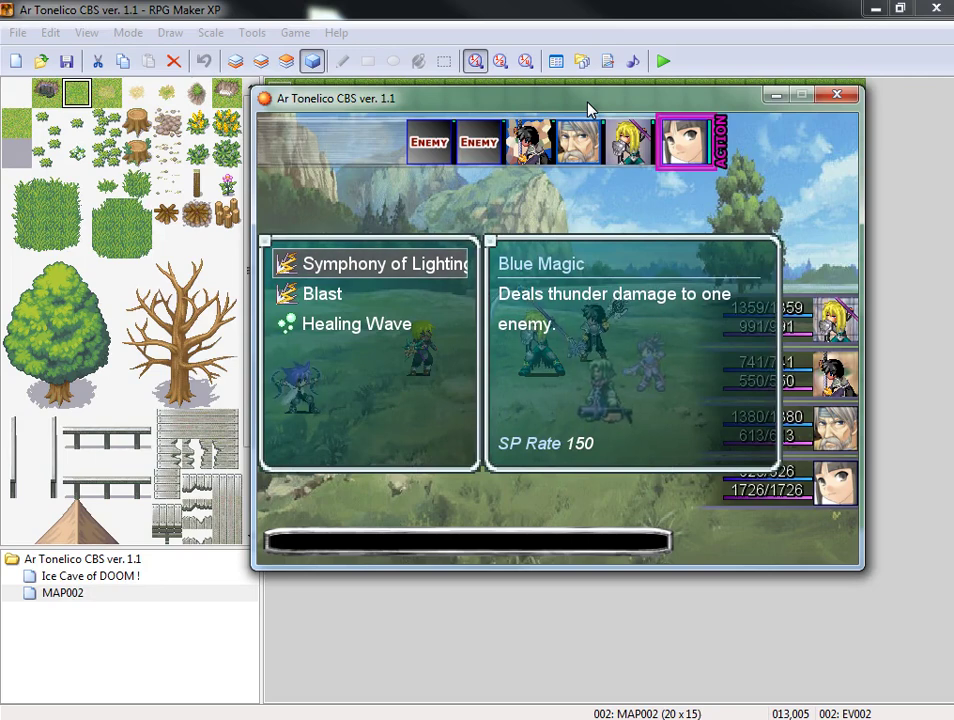
{"action": "key", "text": "Return"}
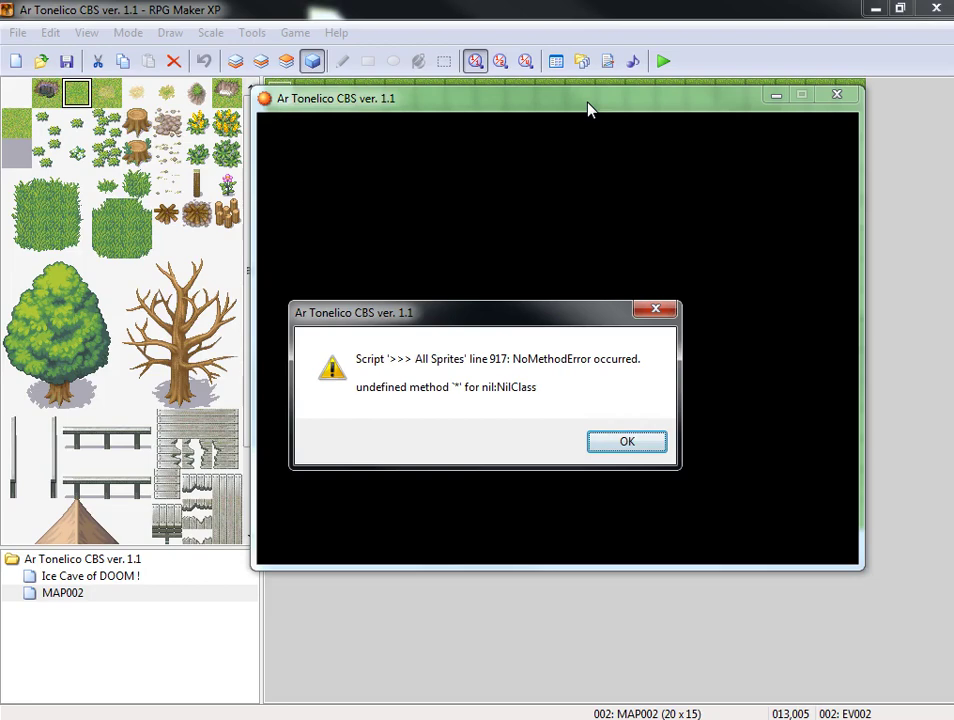
{"action": "key", "text": "Return"}
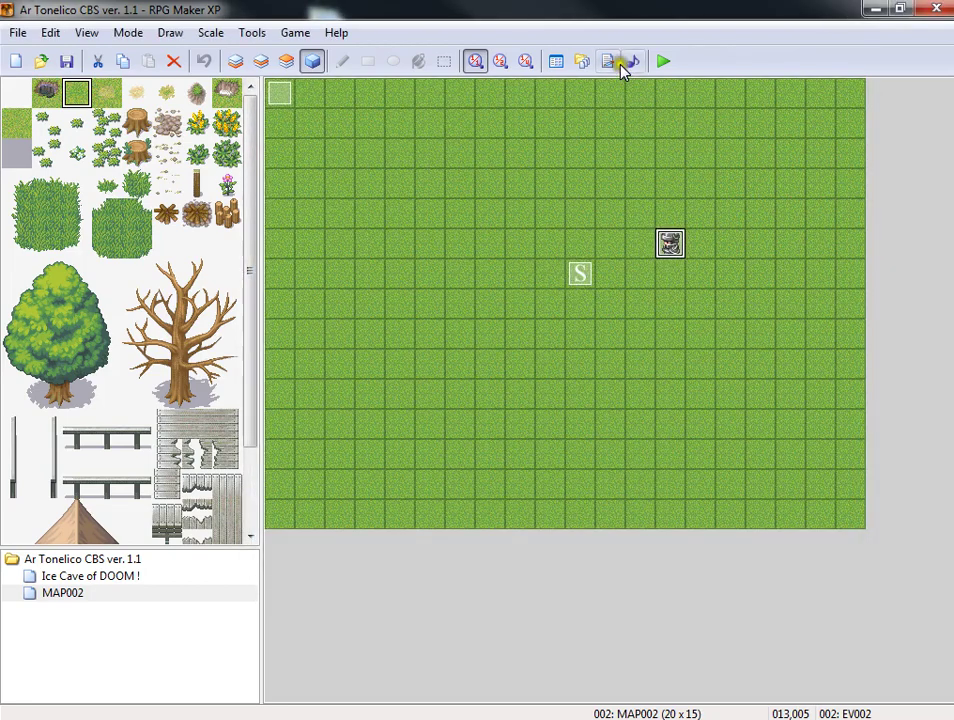
Step: Delete Symphony of Lighting from the Reyvateil class's skills to learn
{"action": "left_click", "coordinate": [554, 64]}
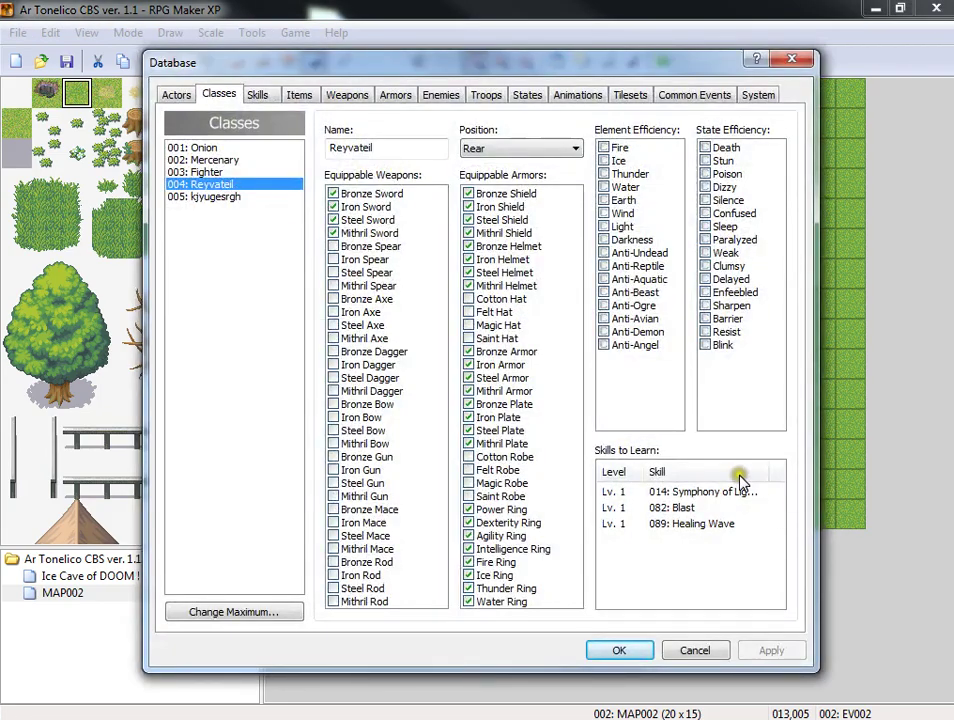
{"action": "left_click", "coordinate": [740, 492]}
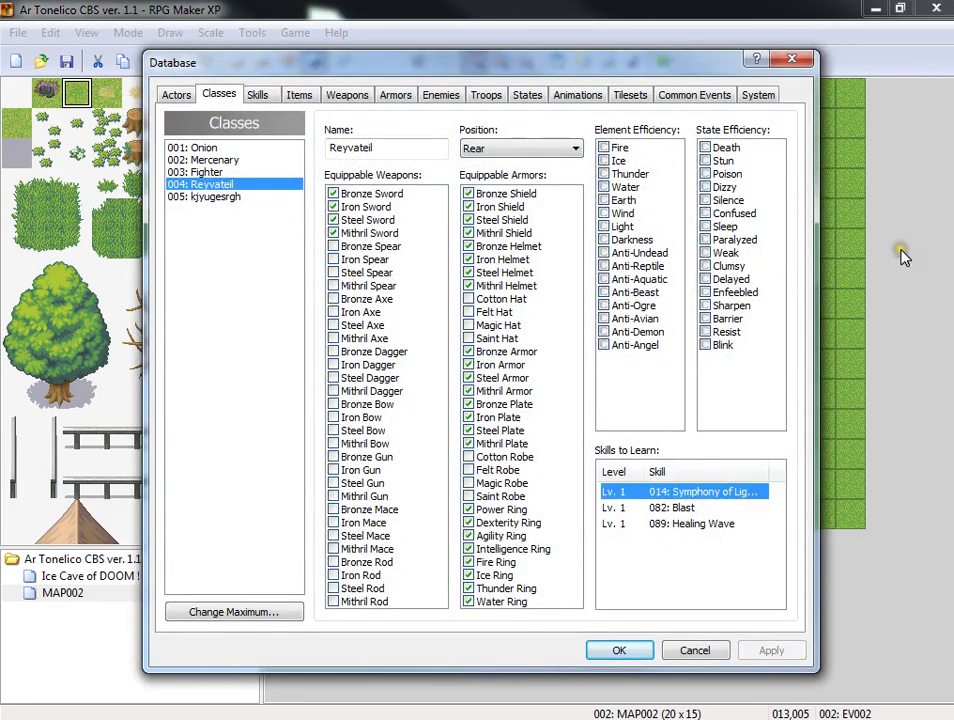
{"action": "key", "text": "Delete"}
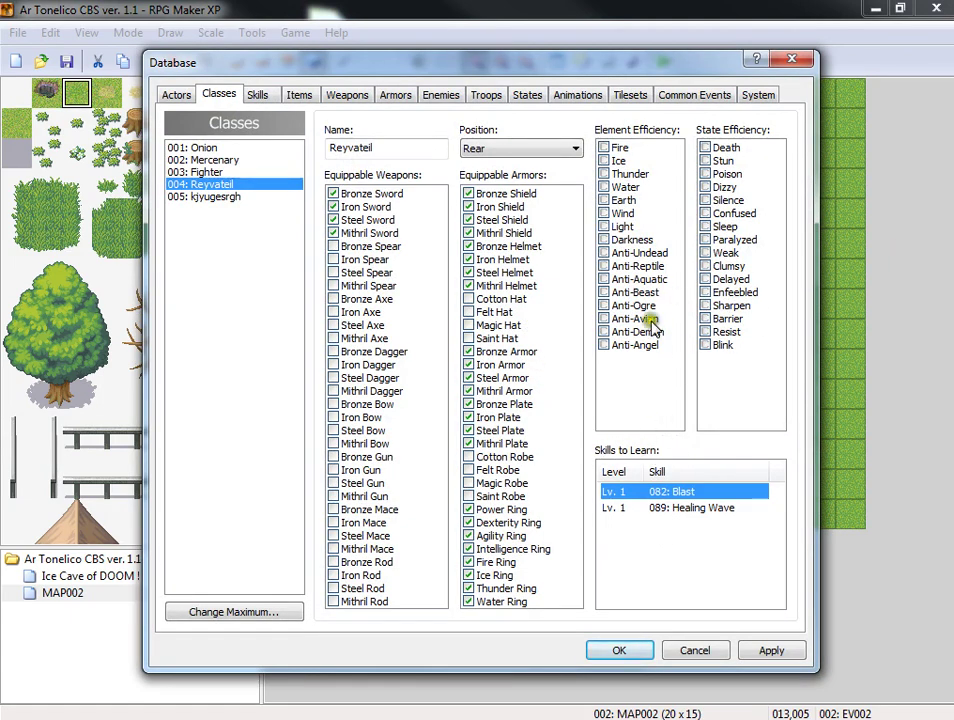
Step: Give the Mercenary class 085: Harmonic Burst at level 1 and close the Database with OK
{"action": "left_click", "coordinate": [246, 161]}
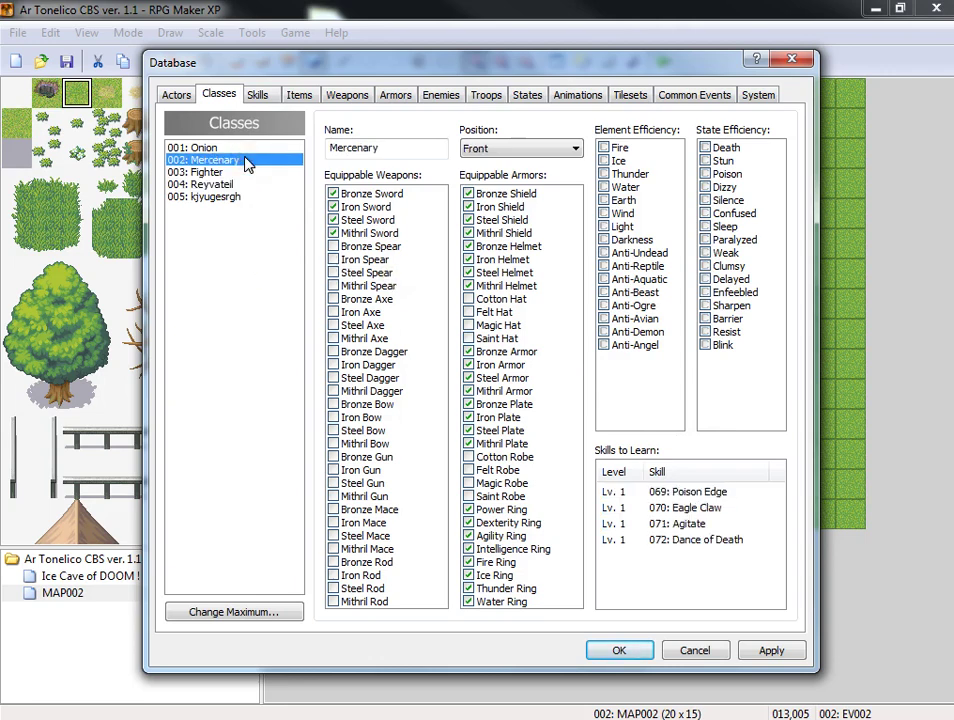
{"action": "double_click", "coordinate": [662, 558]}
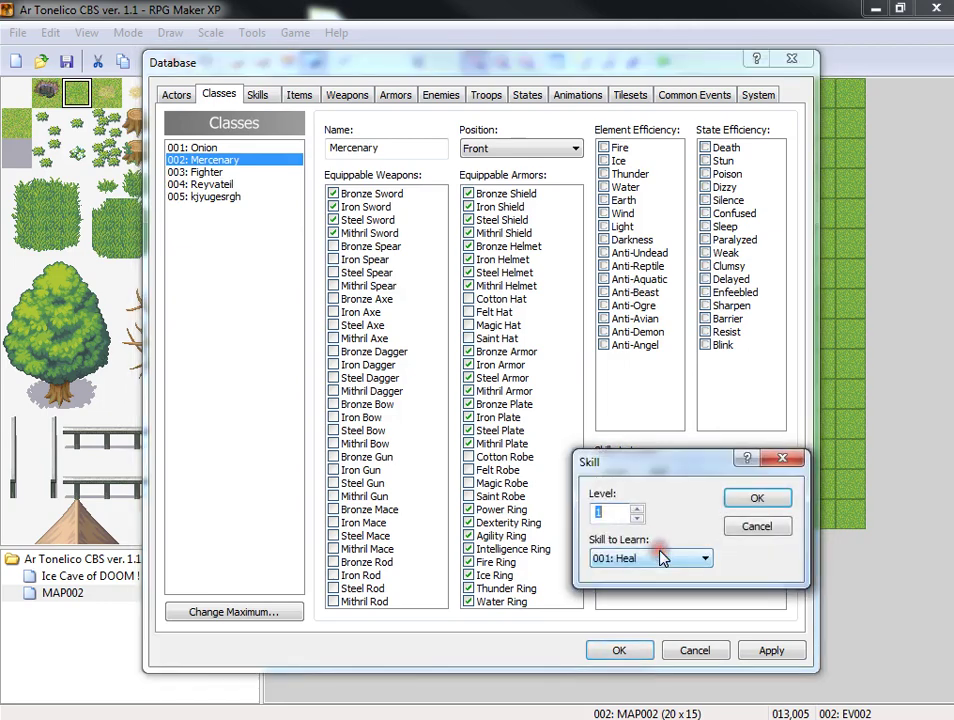
{"action": "left_click", "coordinate": [668, 558]}
{"action": "left_click_drag", "start_coordinate": [703, 245], "coordinate": [706, 527]}
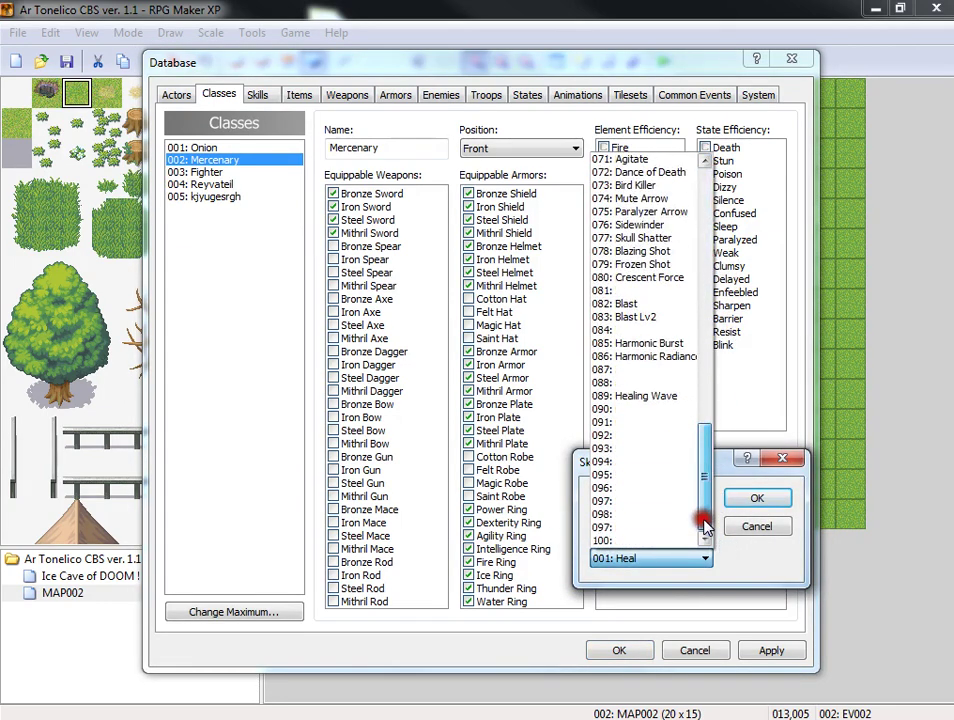
{"action": "left_click", "coordinate": [660, 343]}
{"action": "left_click", "coordinate": [732, 504]}
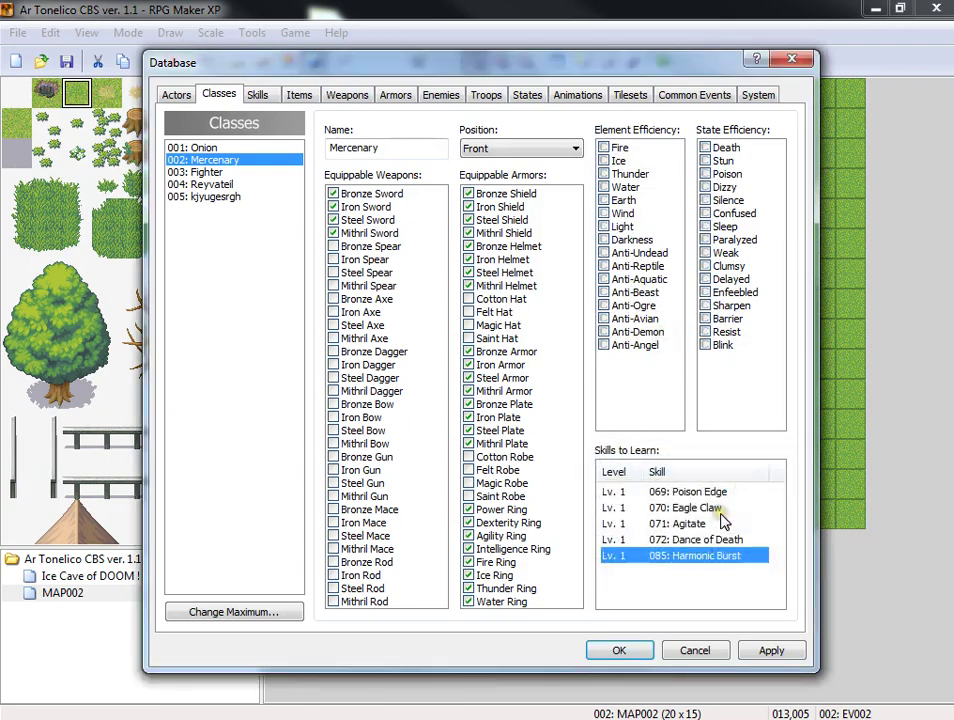
{"action": "left_click", "coordinate": [632, 651]}
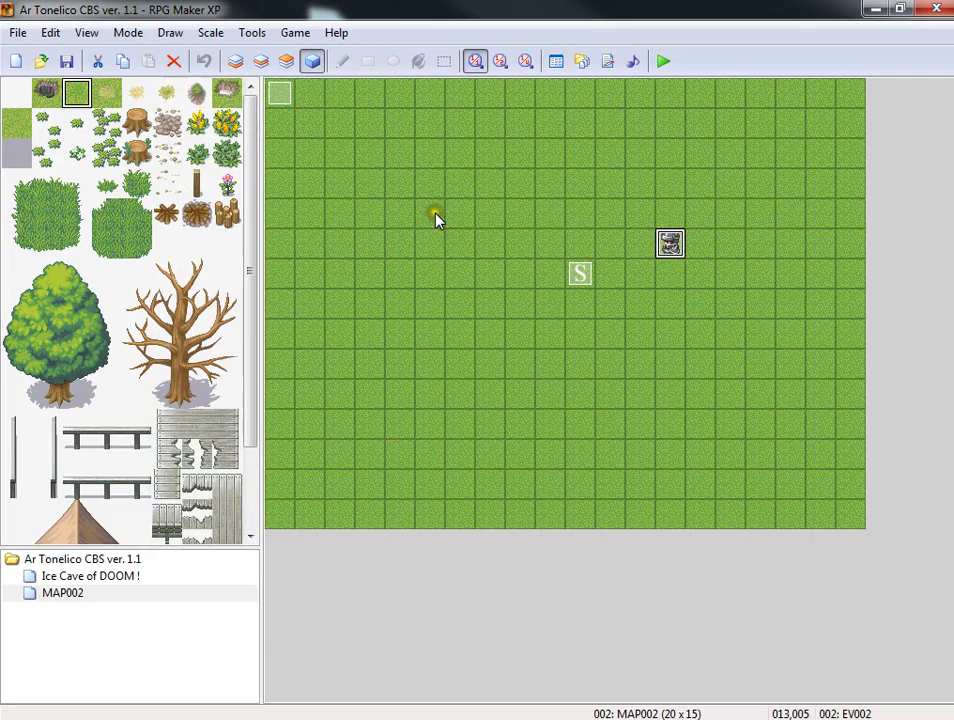
Step: Add 082: Blast at level 1 to the Onion class's skills to learn
{"action": "left_click", "coordinate": [553, 62]}
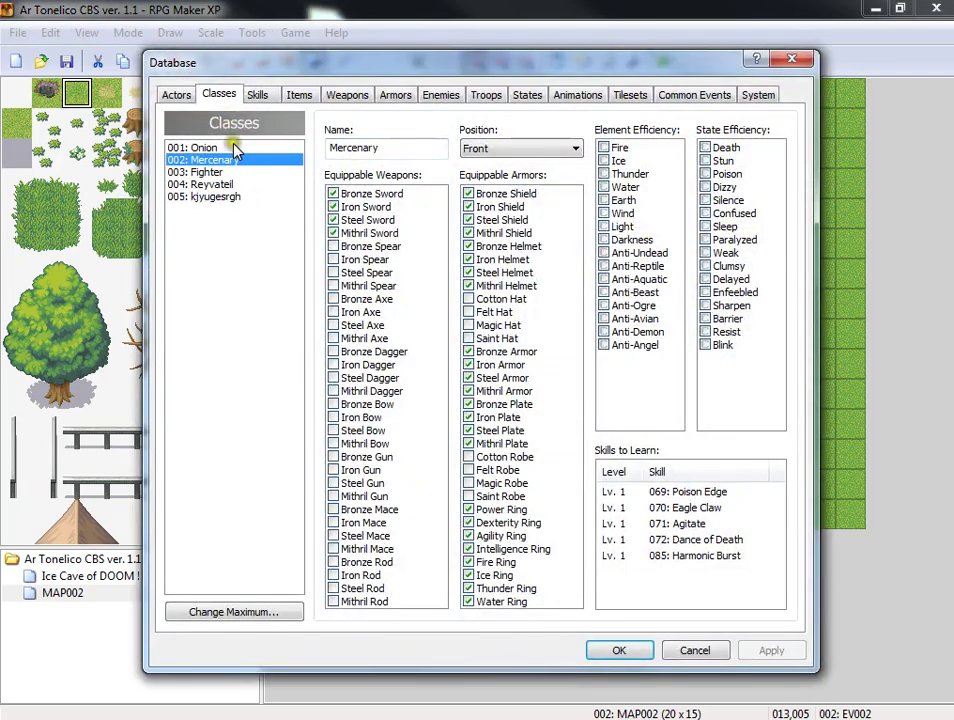
{"action": "left_click", "coordinate": [233, 148]}
{"action": "double_click", "coordinate": [603, 582]}
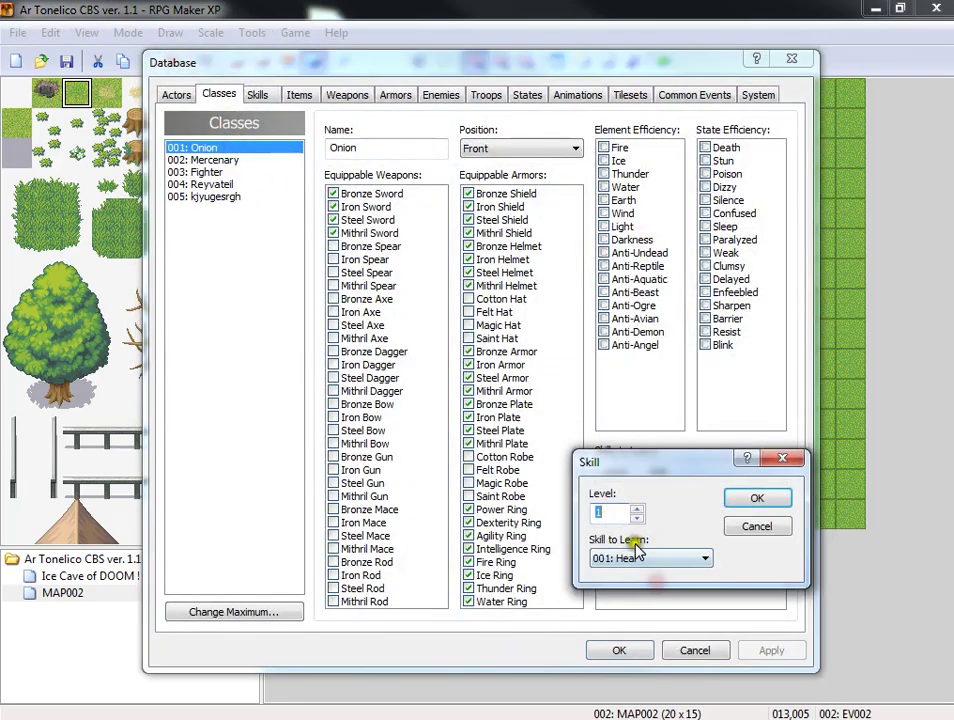
{"action": "left_click", "coordinate": [638, 556]}
{"action": "left_click_drag", "start_coordinate": [704, 195], "coordinate": [718, 540]}
{"action": "left_click", "coordinate": [692, 353]}
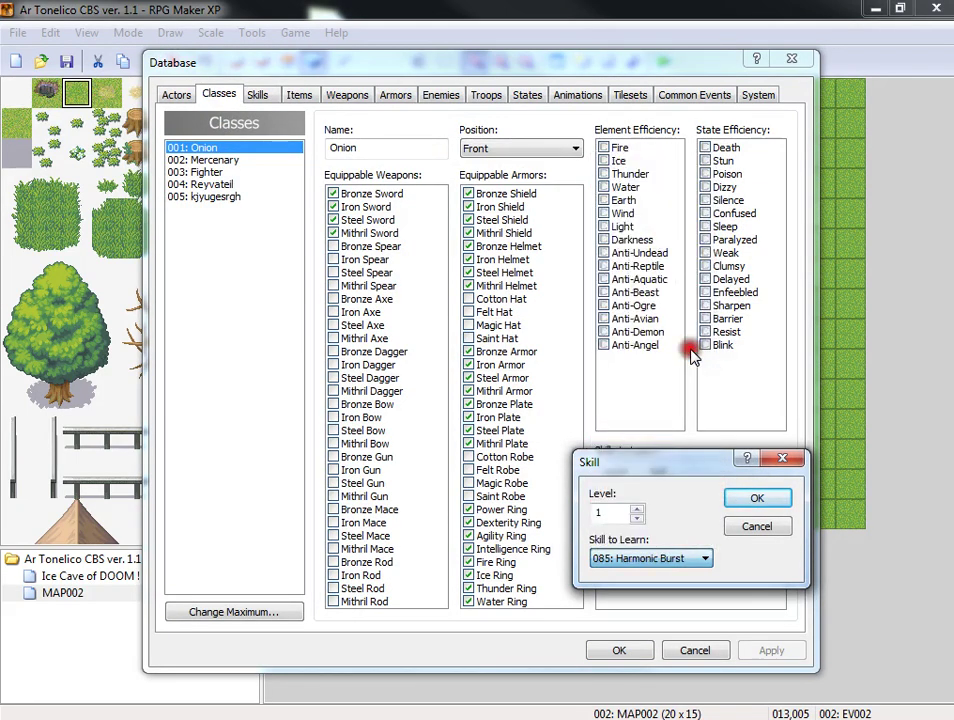
{"action": "left_click", "coordinate": [710, 556]}
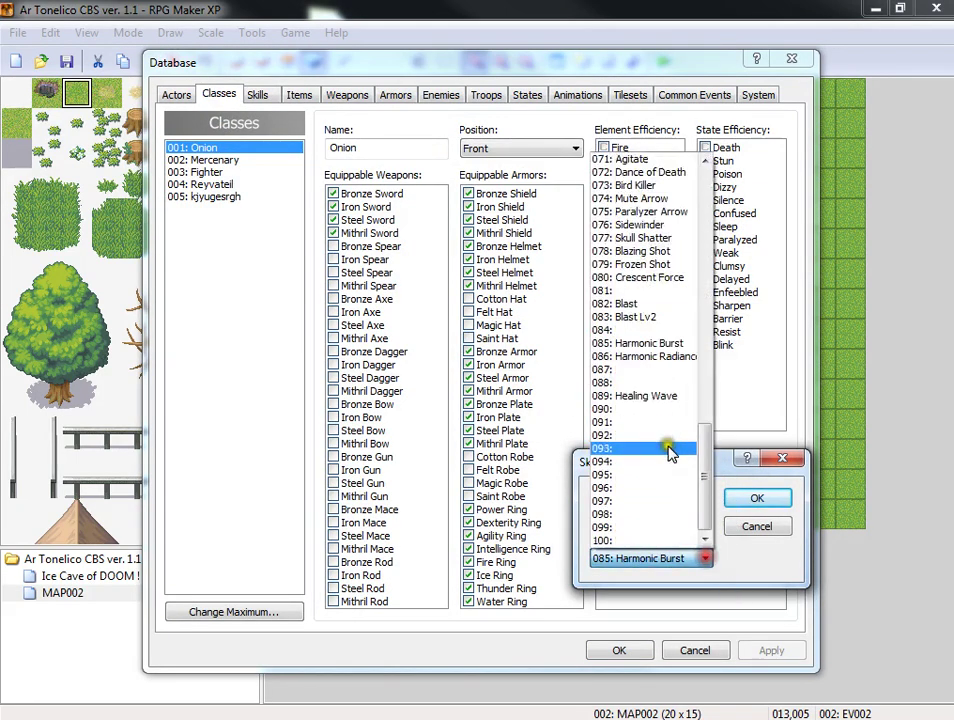
{"action": "left_click", "coordinate": [632, 305]}
{"action": "left_click", "coordinate": [745, 499]}
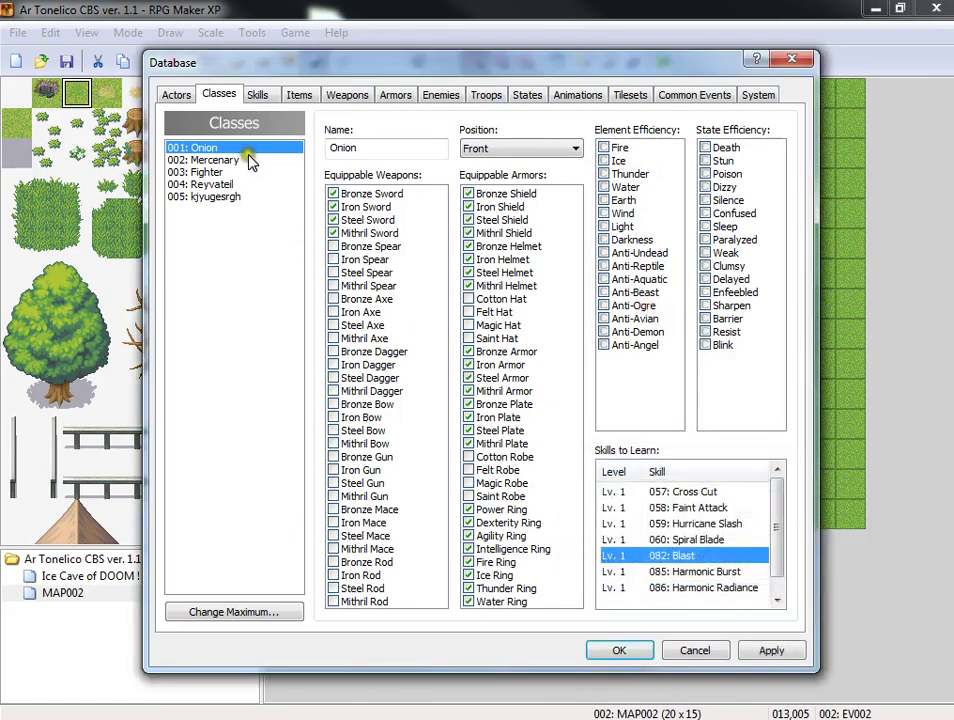
Step: Change Mercenary's level-1 skill from Harmonic Burst to 083: Blast Lv2
{"action": "left_click", "coordinate": [245, 162]}
{"action": "left_click", "coordinate": [680, 556]}
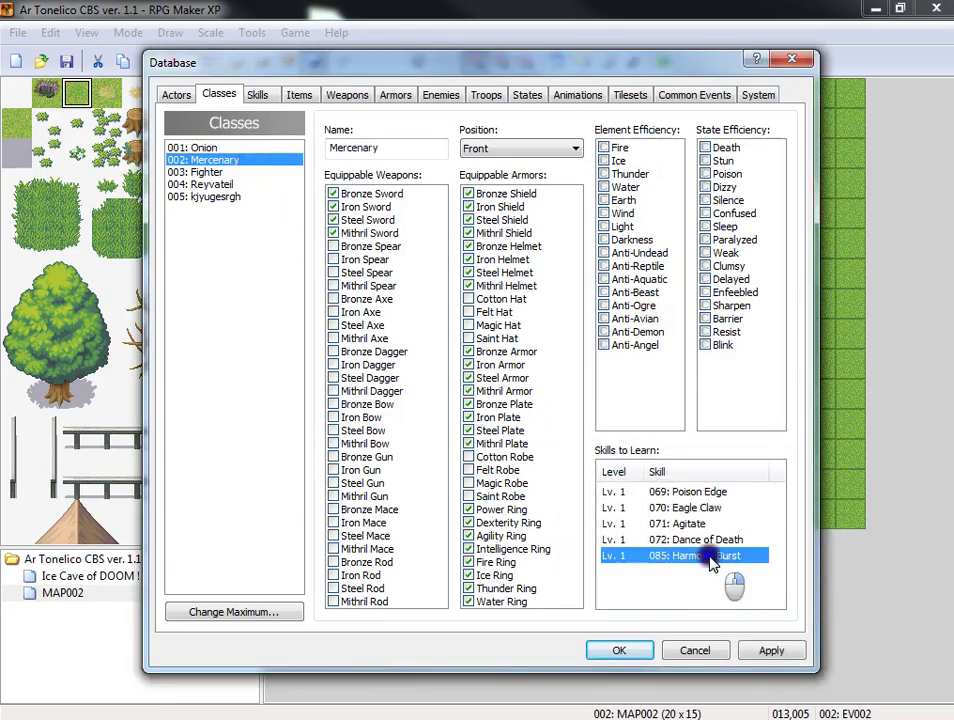
{"action": "right_click", "coordinate": [712, 558]}
{"action": "left_click", "coordinate": [727, 572]}
{"action": "left_click", "coordinate": [660, 558]}
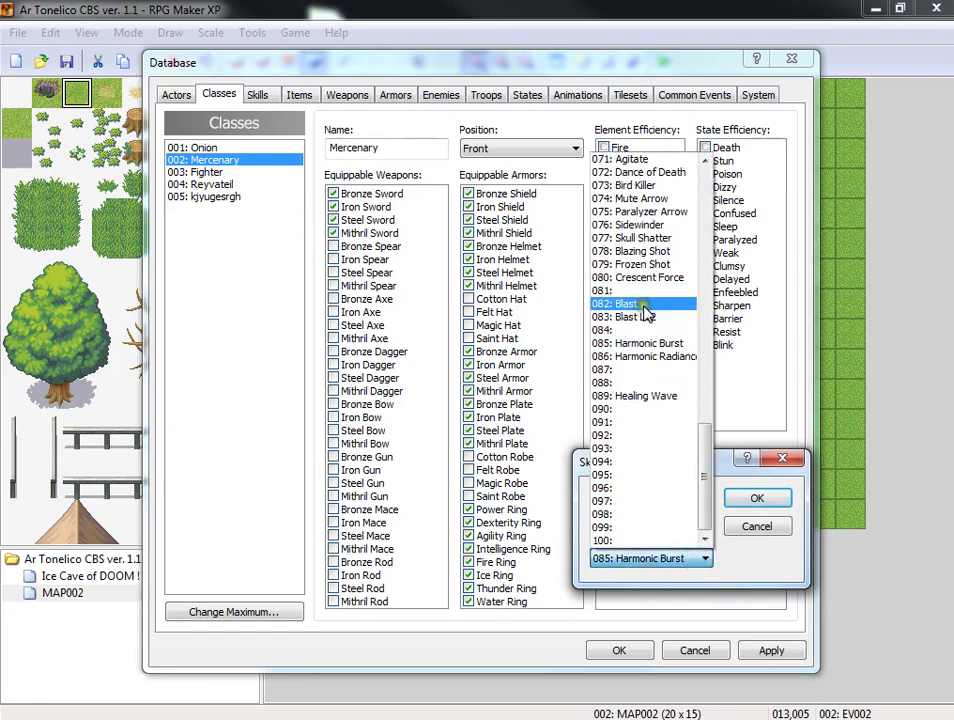
{"action": "left_click", "coordinate": [668, 316]}
{"action": "left_click", "coordinate": [757, 498]}
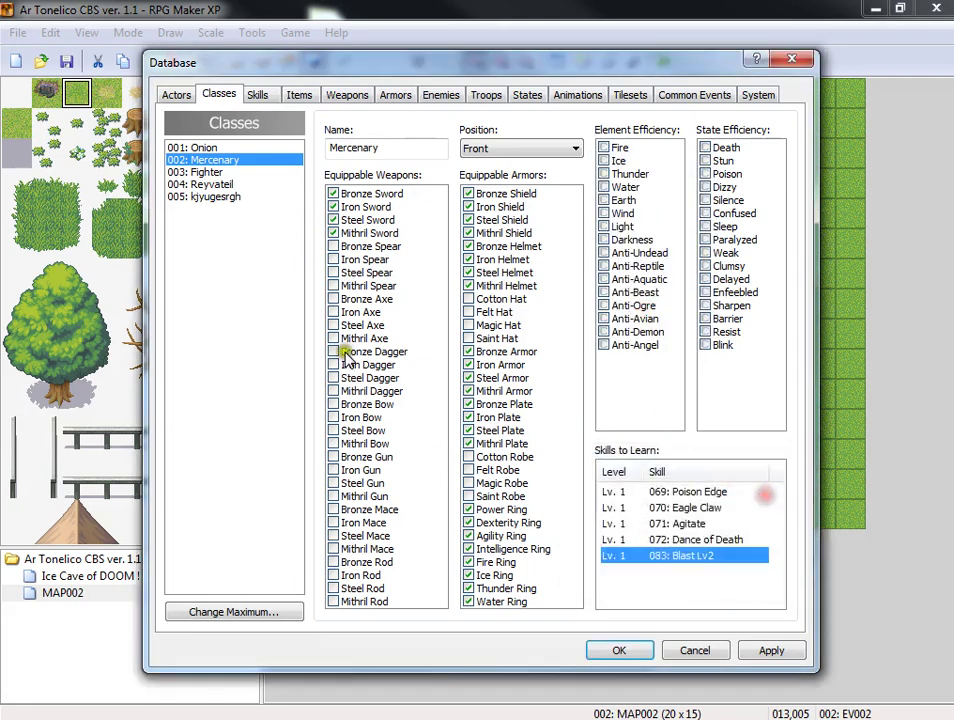
Step: Add 089: Healing Wave at level 1 to class 005
{"action": "left_click", "coordinate": [228, 198]}
{"action": "double_click", "coordinate": [679, 497]}
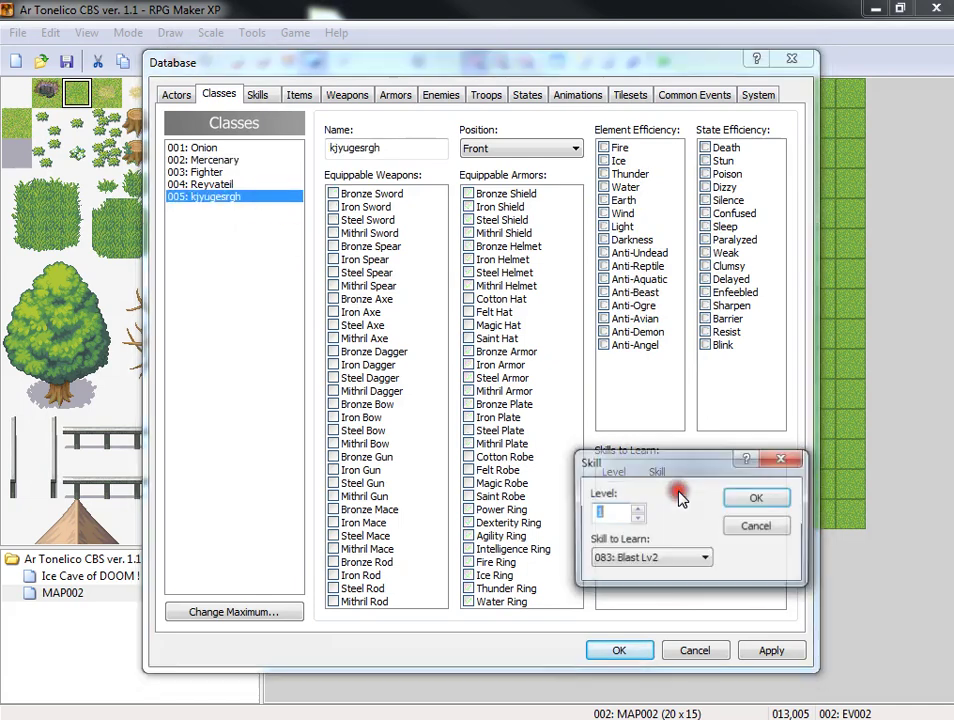
{"action": "left_click", "coordinate": [673, 556]}
{"action": "left_click", "coordinate": [666, 398]}
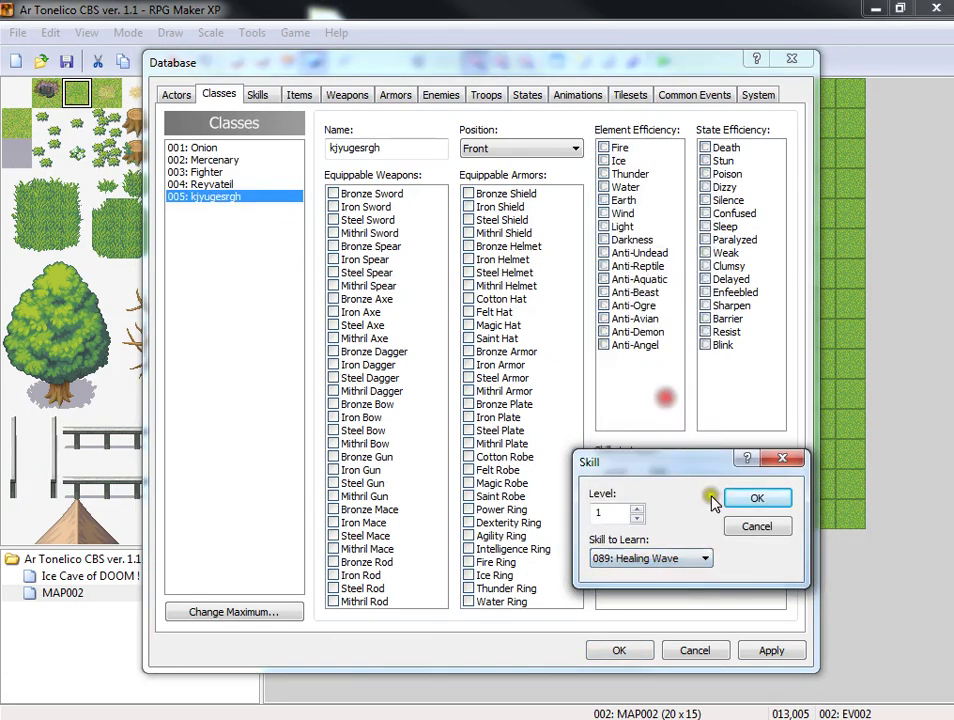
{"action": "left_click", "coordinate": [757, 498]}
Step: Close the Database, save the project, and start a playtest game
{"action": "left_click", "coordinate": [616, 651]}
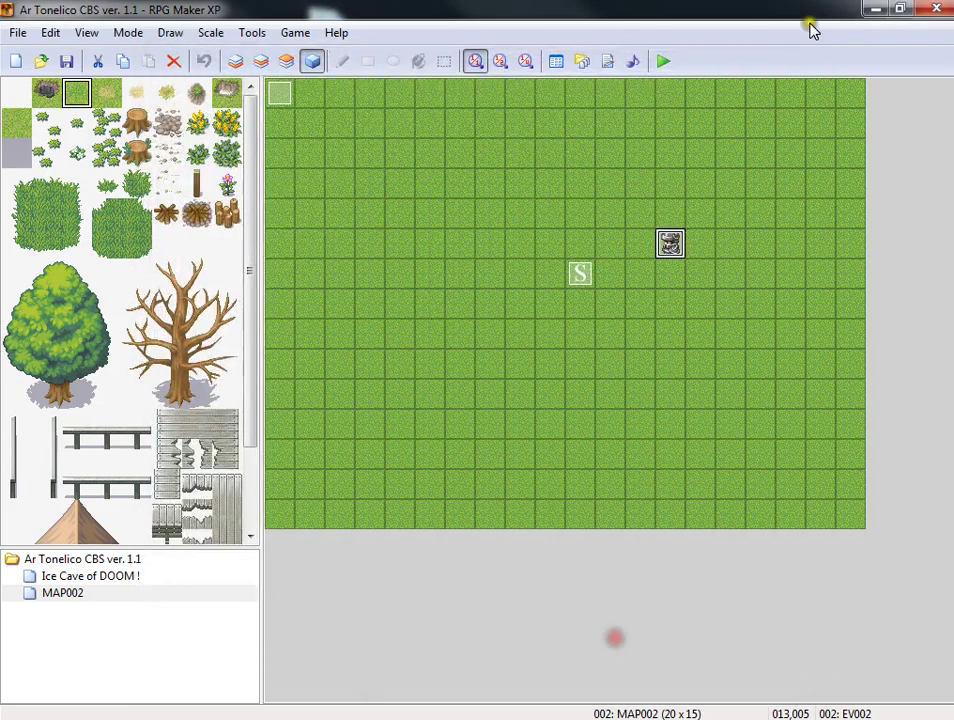
{"action": "left_click", "coordinate": [668, 64]}
{"action": "left_click", "coordinate": [403, 411]}
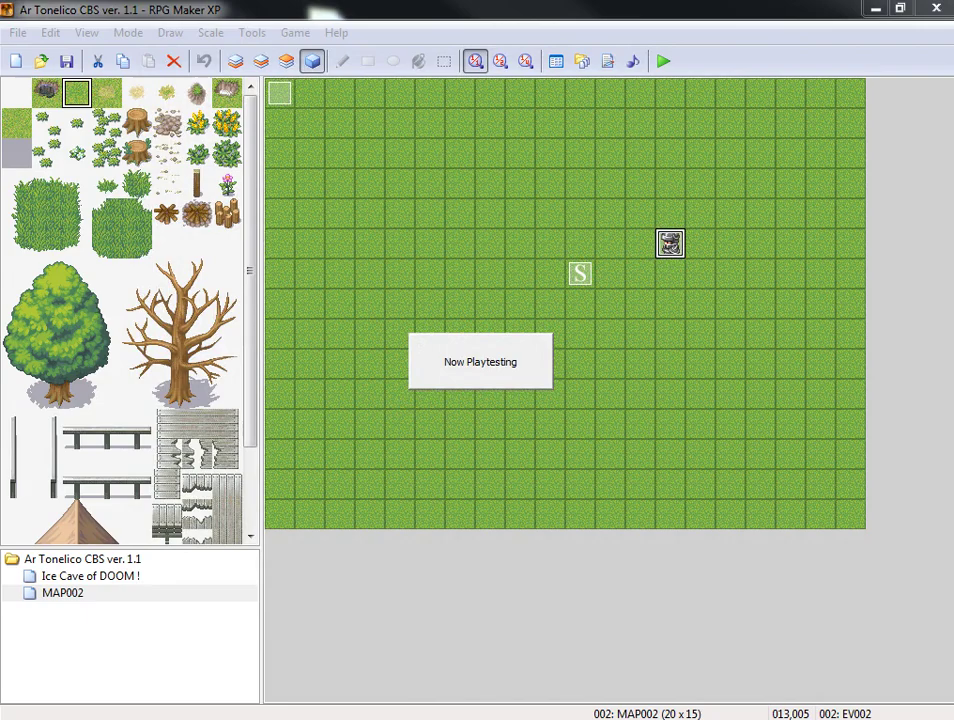
{"action": "key", "text": "Return"}
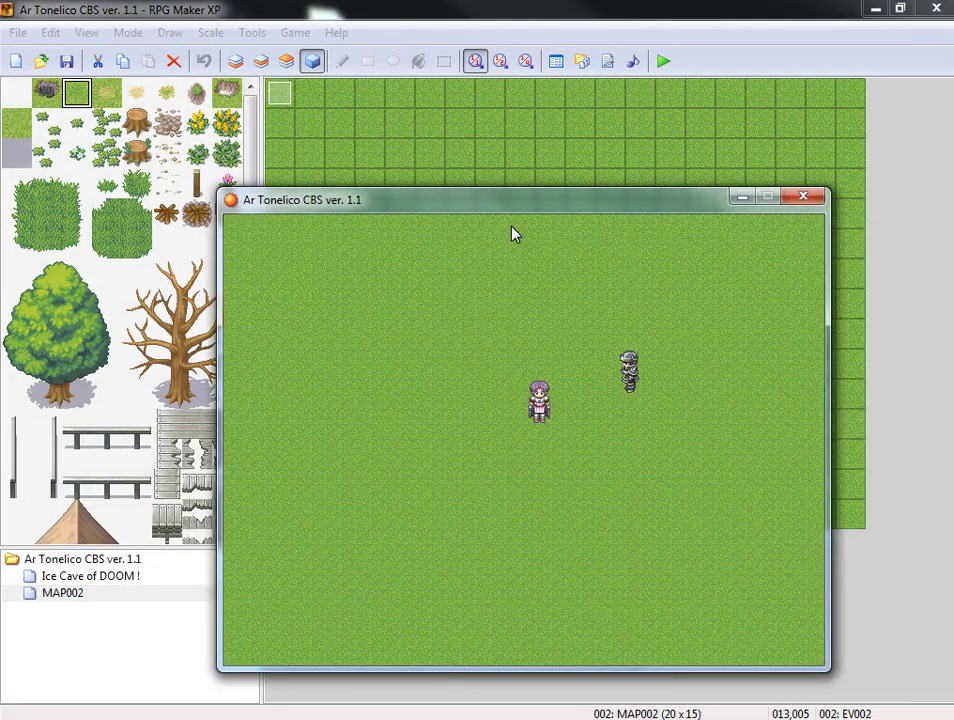
Step: Touch the enemy, begin a song, and have the blonde fighter cast Blast on the enemies
{"action": "key", "text": "Up"}
{"action": "key", "text": "Right"}
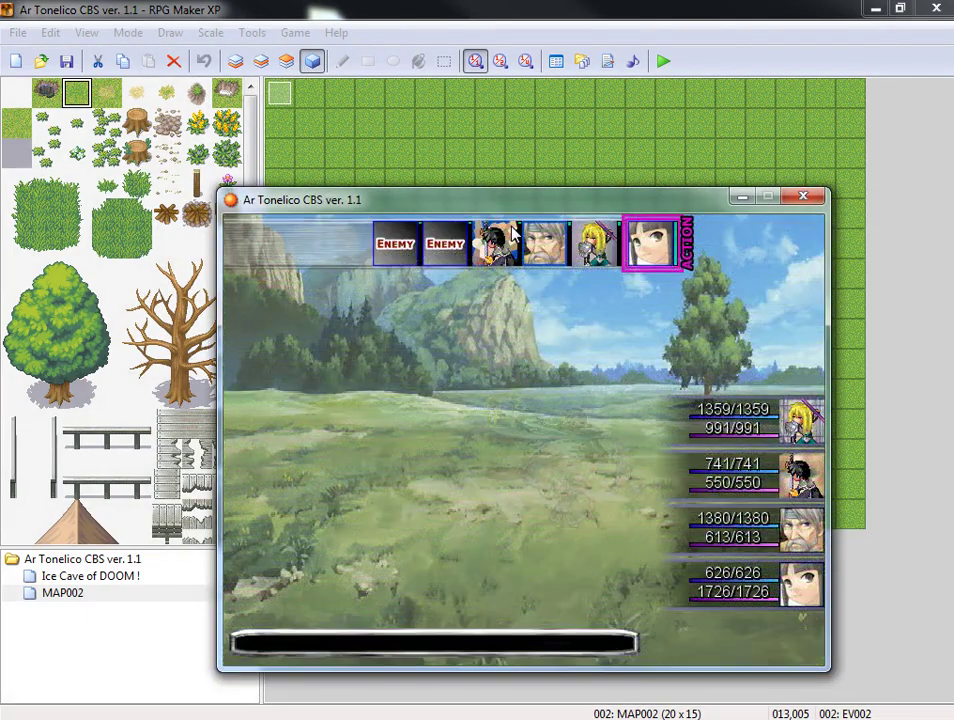
{"action": "key", "text": "Return"}
{"action": "key", "text": "Return"}
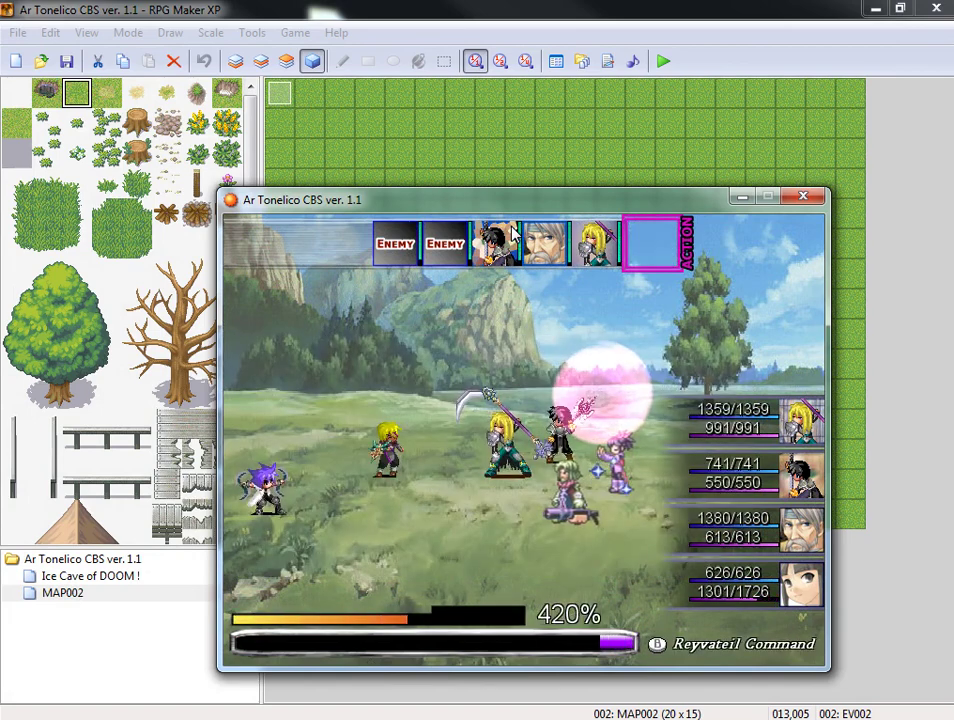
{"action": "key", "text": "Return"}
{"action": "key", "text": "Return"}
{"action": "key", "text": "Down"}
{"action": "key", "text": "Down"}
{"action": "key", "text": "Down"}
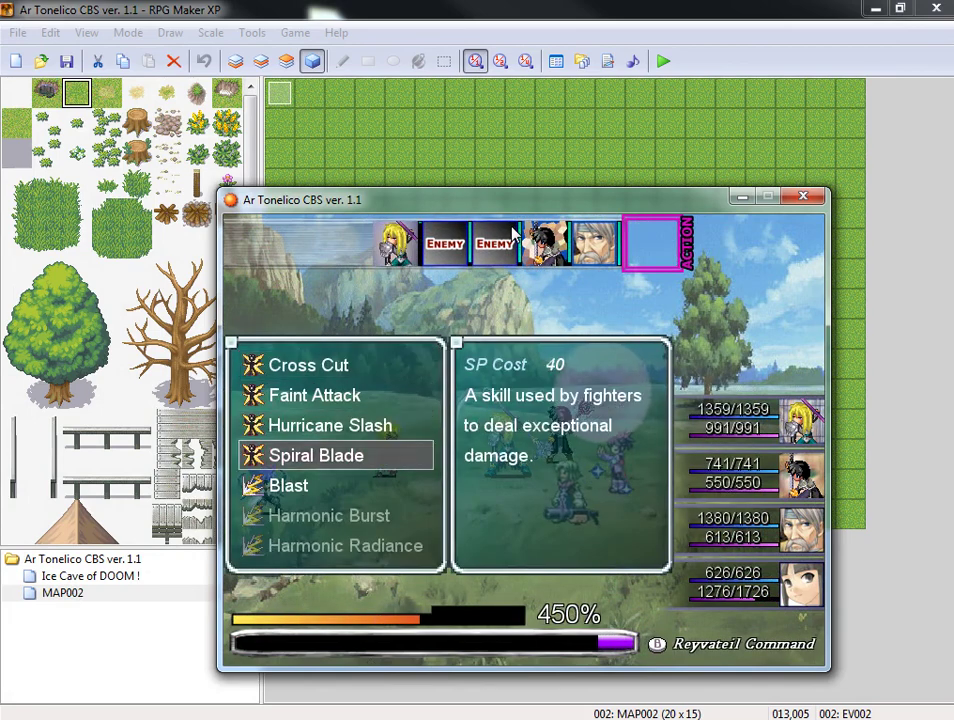
{"action": "key", "text": "Down"}
{"action": "key", "text": "Down"}
{"action": "key", "text": "Up"}
{"action": "key", "text": "Up"}
{"action": "key", "text": "Up"}
{"action": "key", "text": "Up"}
{"action": "key", "text": "Up"}
{"action": "key", "text": "Up"}
{"action": "key", "text": "Up"}
{"action": "key", "text": "Up"}
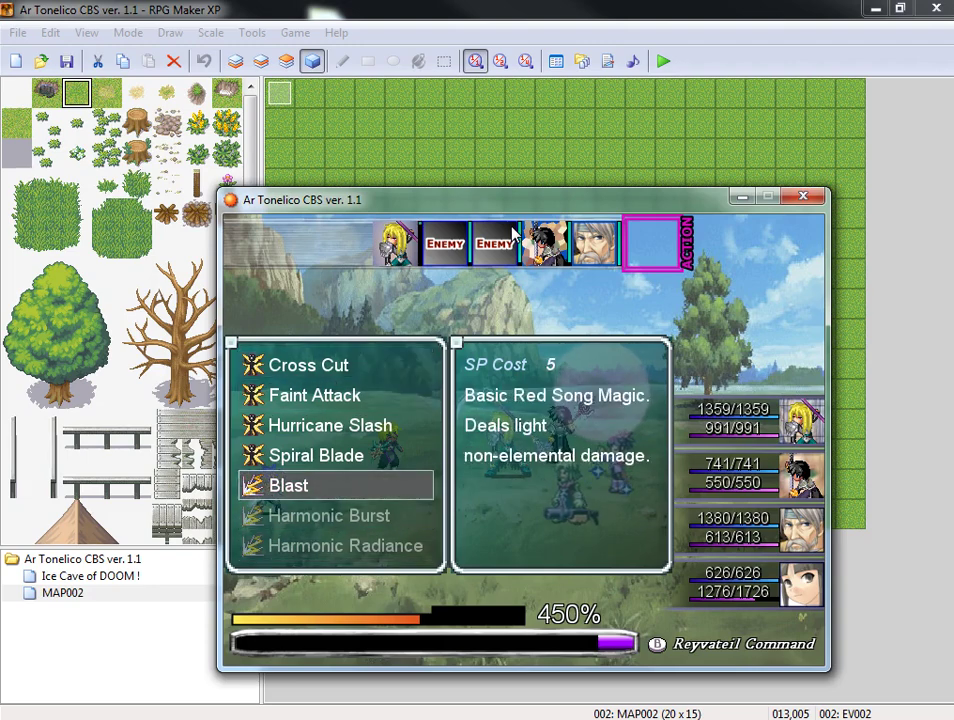
{"action": "key", "text": "Return"}
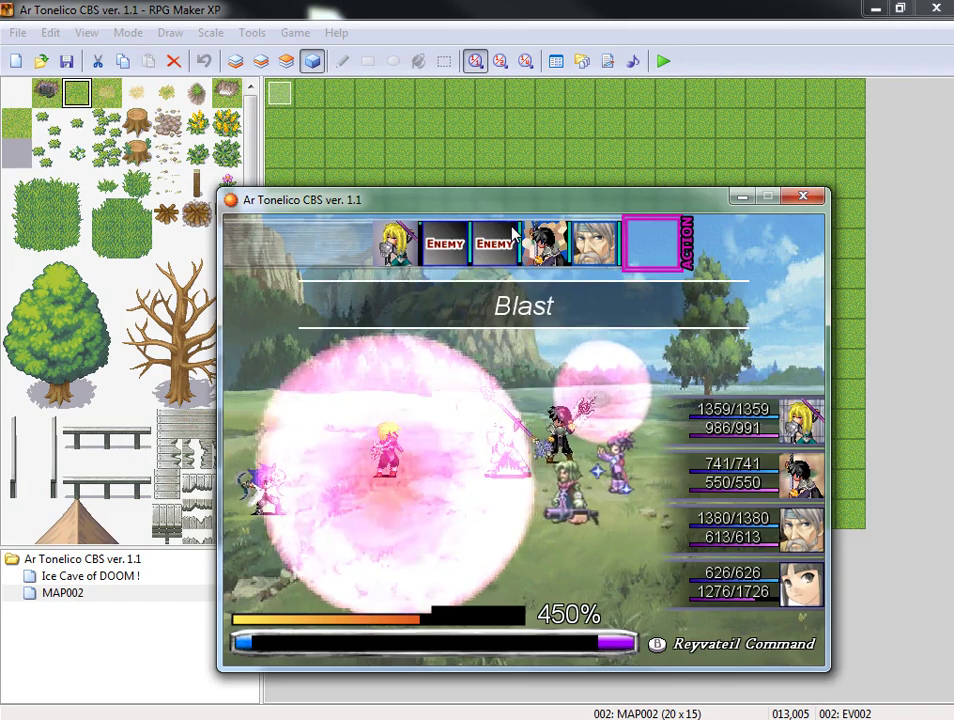
Step: Have the old man use Power Break, then cast the Healing Wave song
{"action": "key", "text": "Right"}
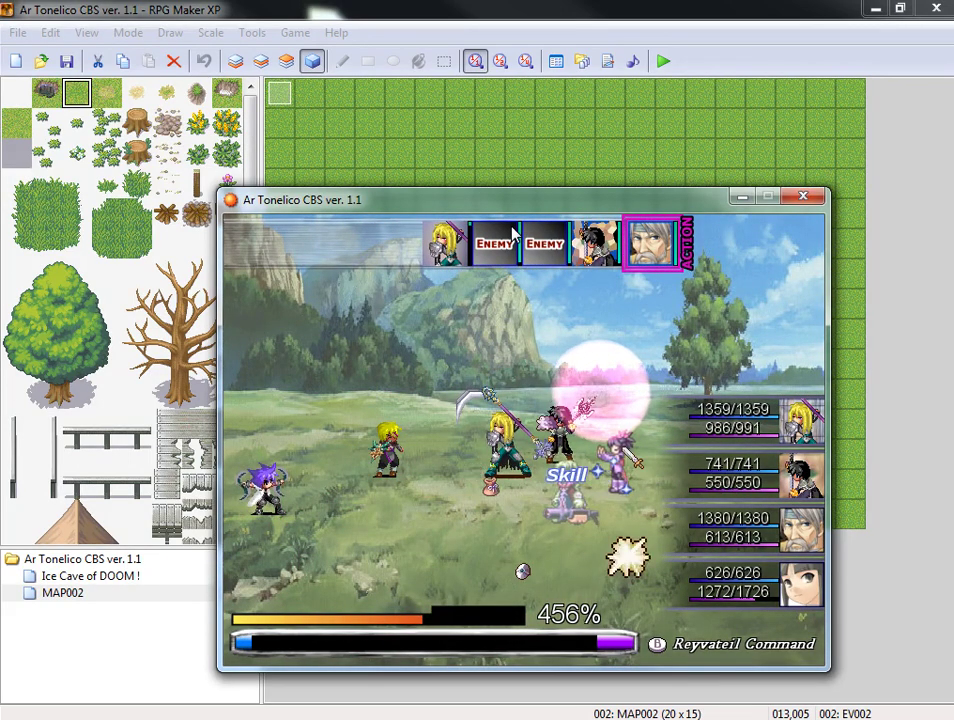
{"action": "key", "text": "Return"}
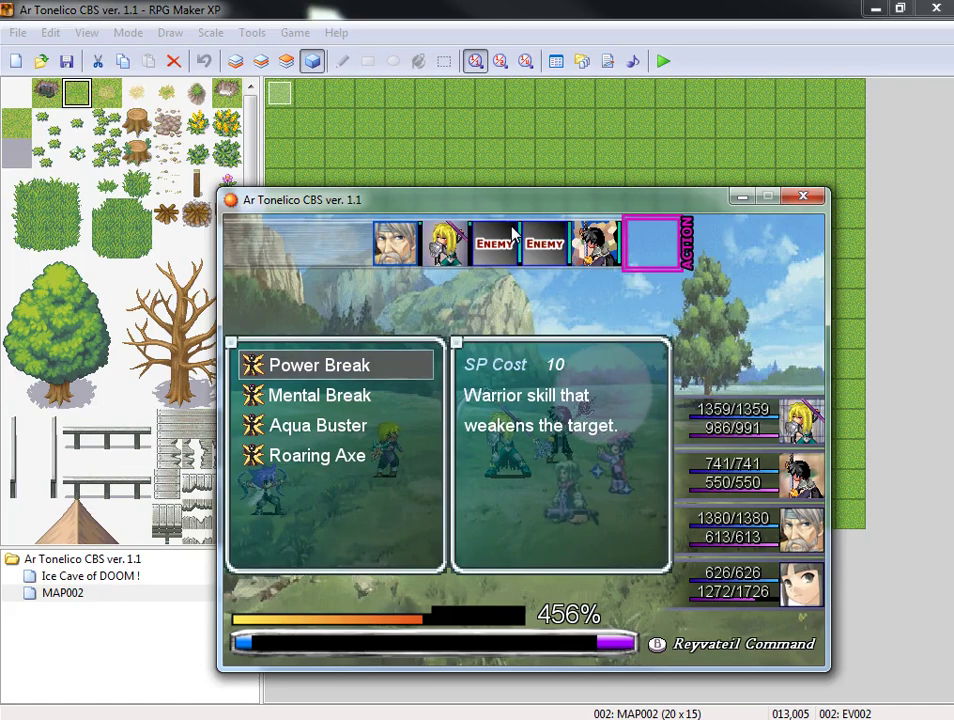
{"action": "key", "text": "Return"}
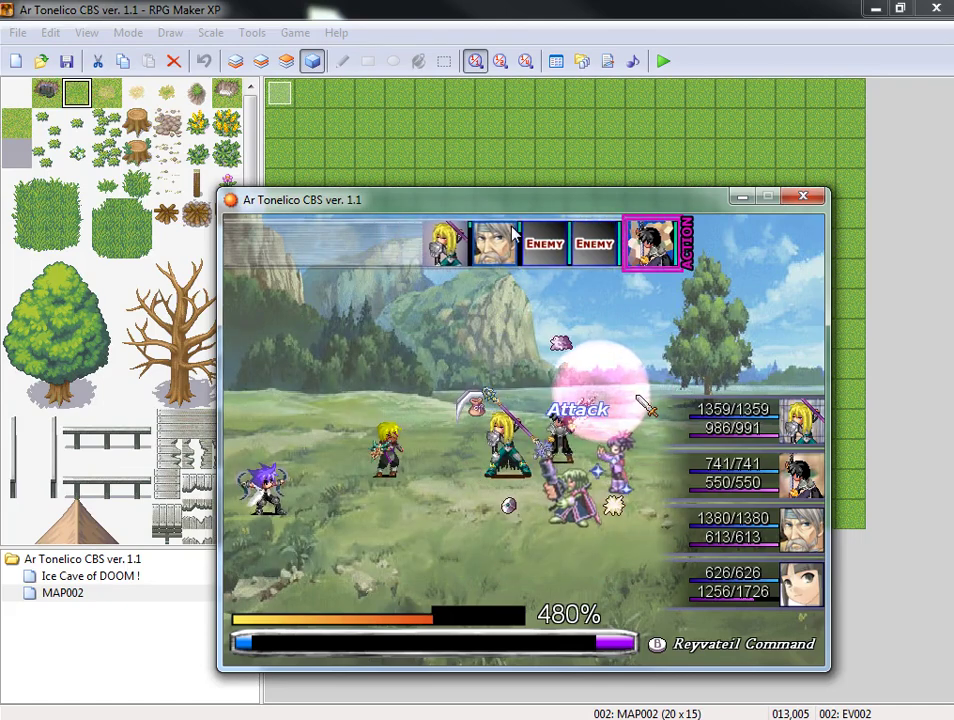
{"action": "key", "text": "Return"}
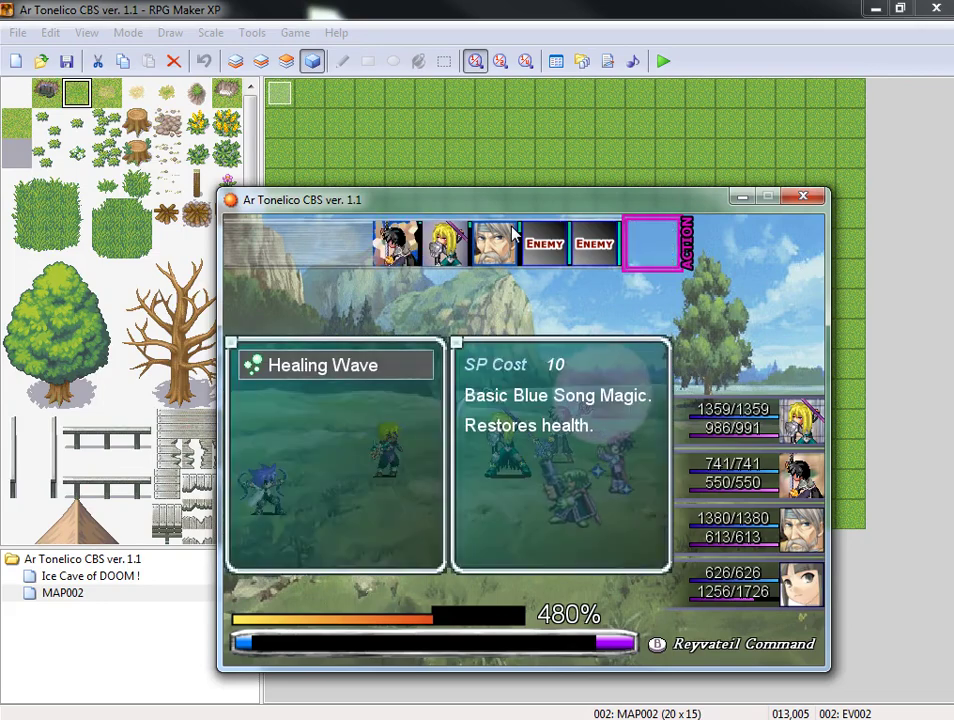
{"action": "key", "text": "Return"}
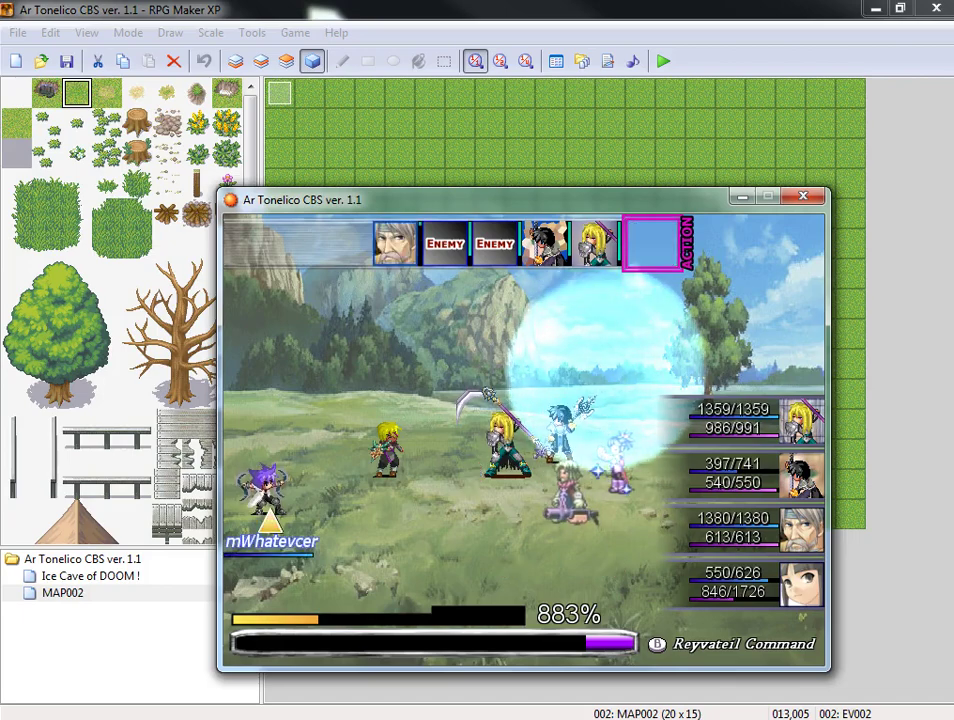
Step: Close the running game and start a fresh playtest with a new game
{"action": "left_click", "coordinate": [803, 196]}
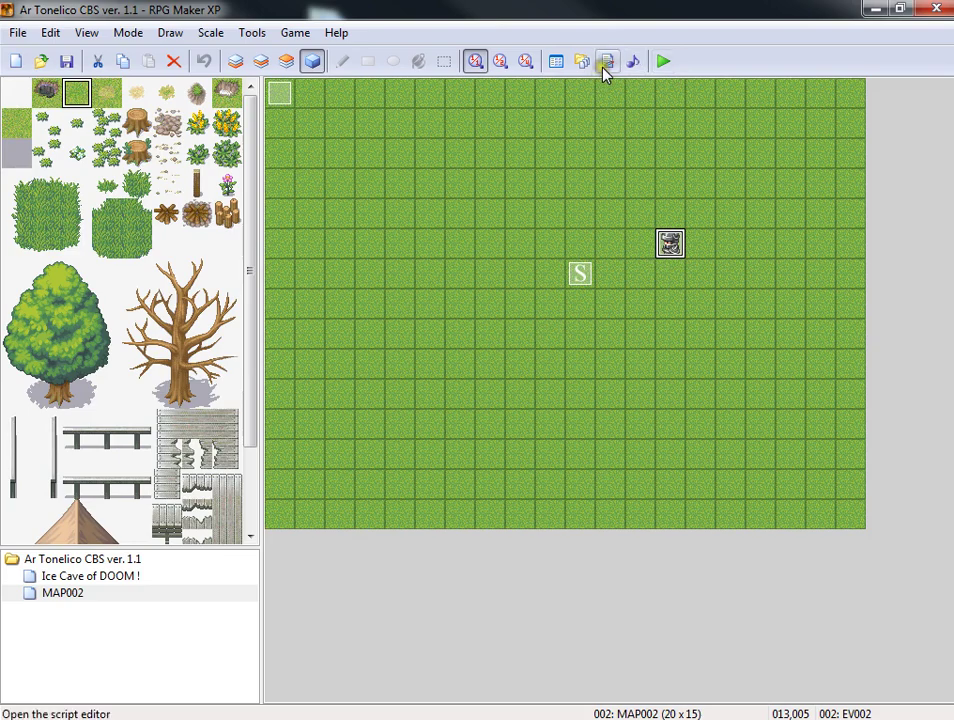
{"action": "left_click", "coordinate": [665, 61]}
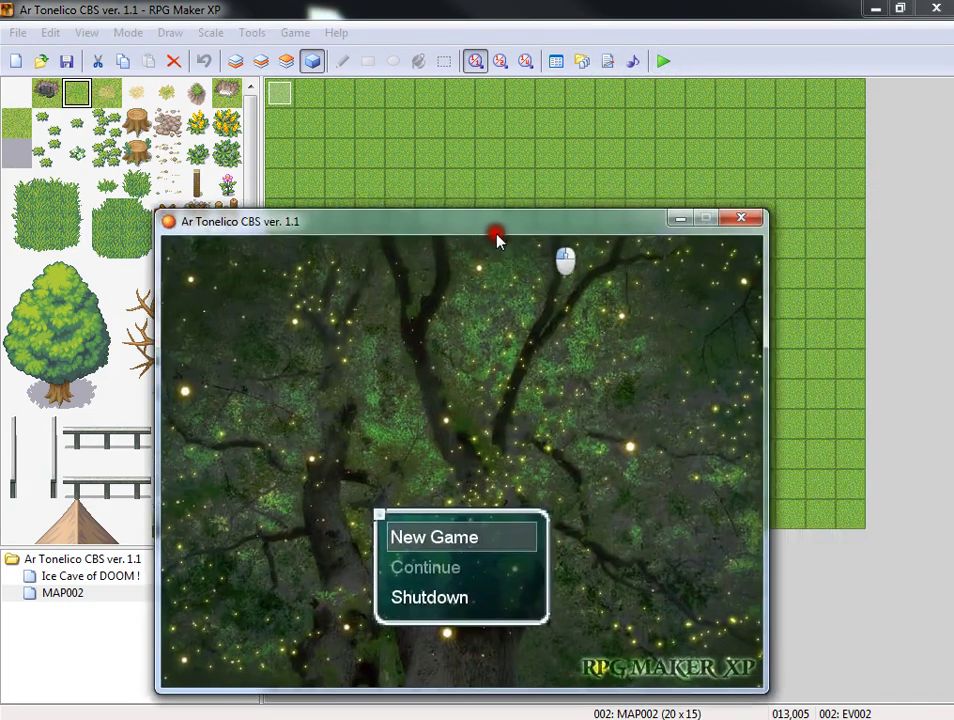
{"action": "left_click_drag", "start_coordinate": [496, 234], "coordinate": [574, 133]}
{"action": "key", "text": "Return"}
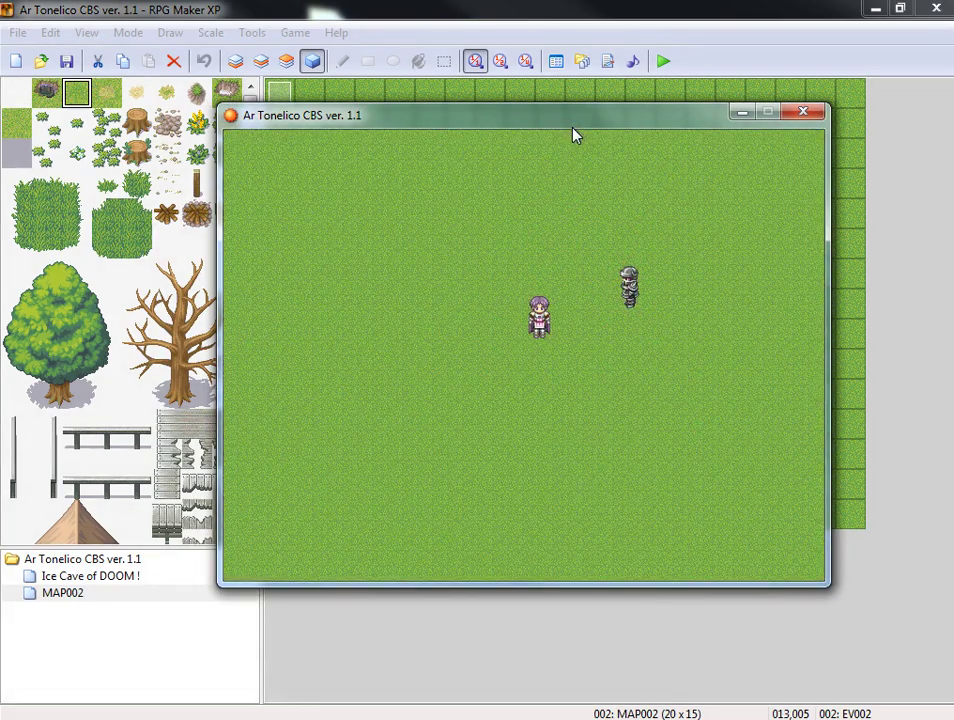
Step: Fight the enemy, cast Healing Wave from Song Magic, confirm the Reyvateil Command label, and quit
{"action": "key", "text": "Up"}
{"action": "key", "text": "Right"}
{"action": "key", "text": "Return"}
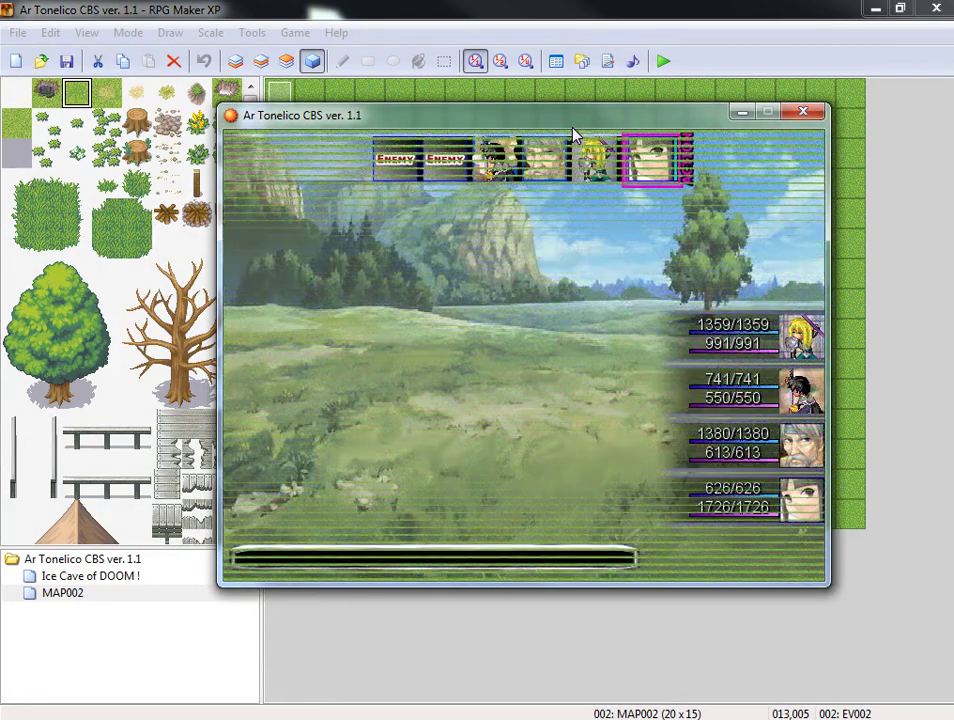
{"action": "key", "text": "Return"}
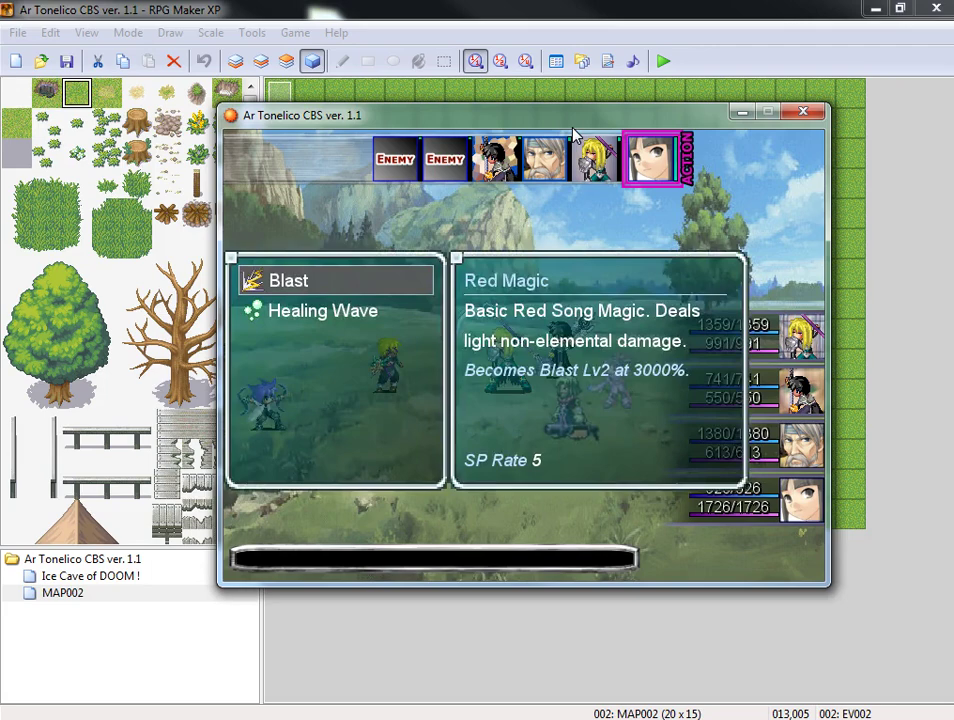
{"action": "key", "text": "Down"}
{"action": "key", "text": "Return"}
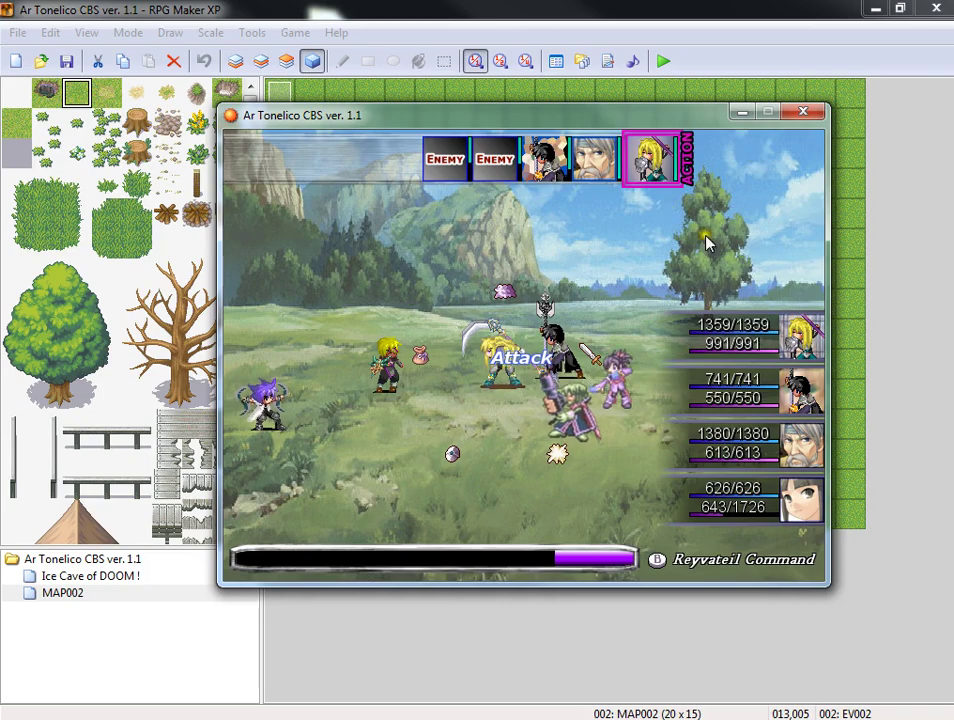
{"action": "left_click", "coordinate": [809, 114]}
Step: Open the Script Editor and view the ANIMATED BATTLERS header and 1 - Configuration scripts
{"action": "left_click", "coordinate": [608, 62]}
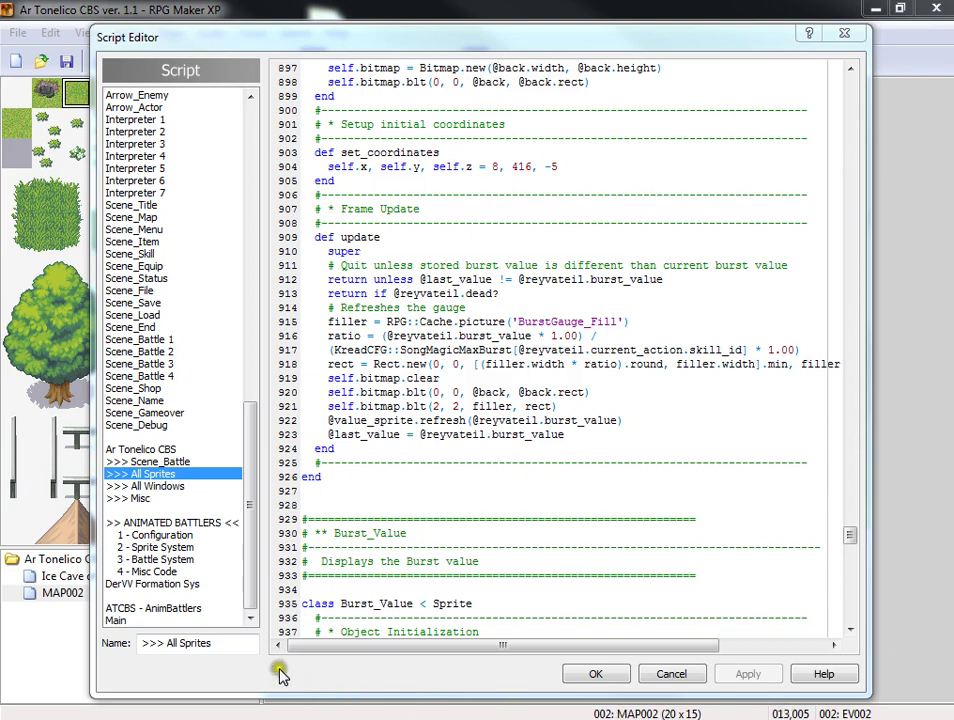
{"action": "left_click", "coordinate": [252, 523]}
{"action": "left_click_drag", "start_coordinate": [252, 523], "coordinate": [251, 553]}
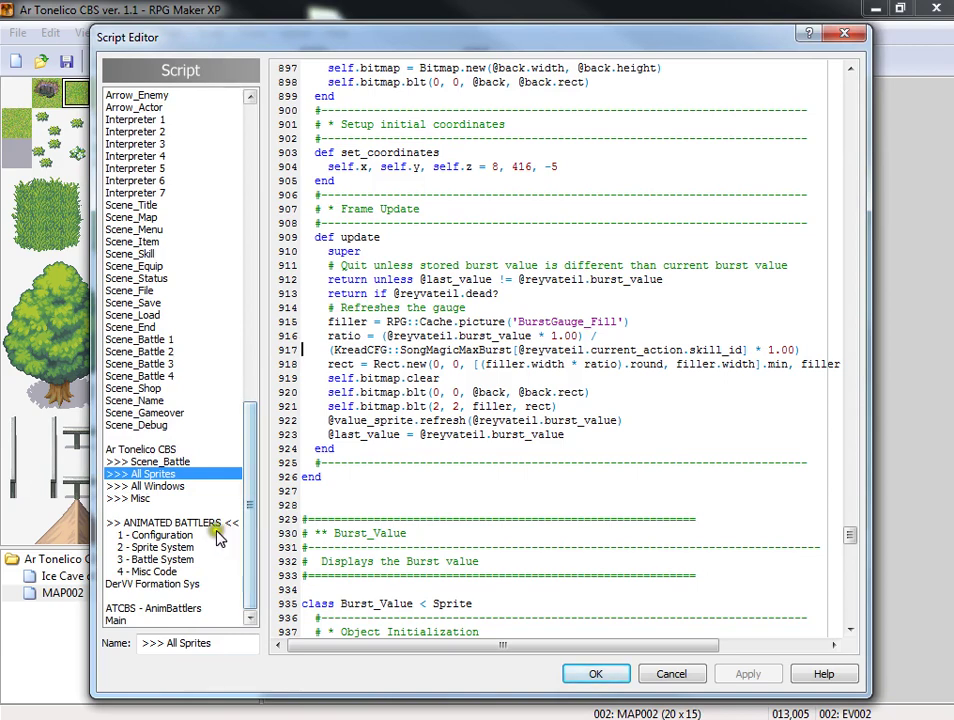
{"action": "left_click", "coordinate": [185, 524]}
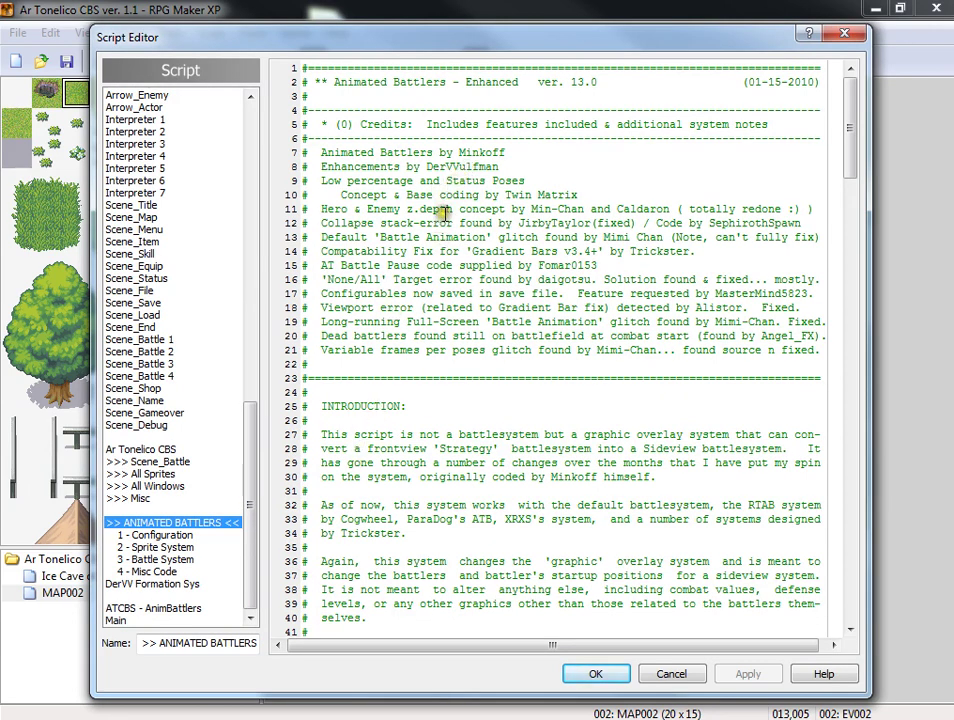
{"action": "left_click", "coordinate": [190, 536]}
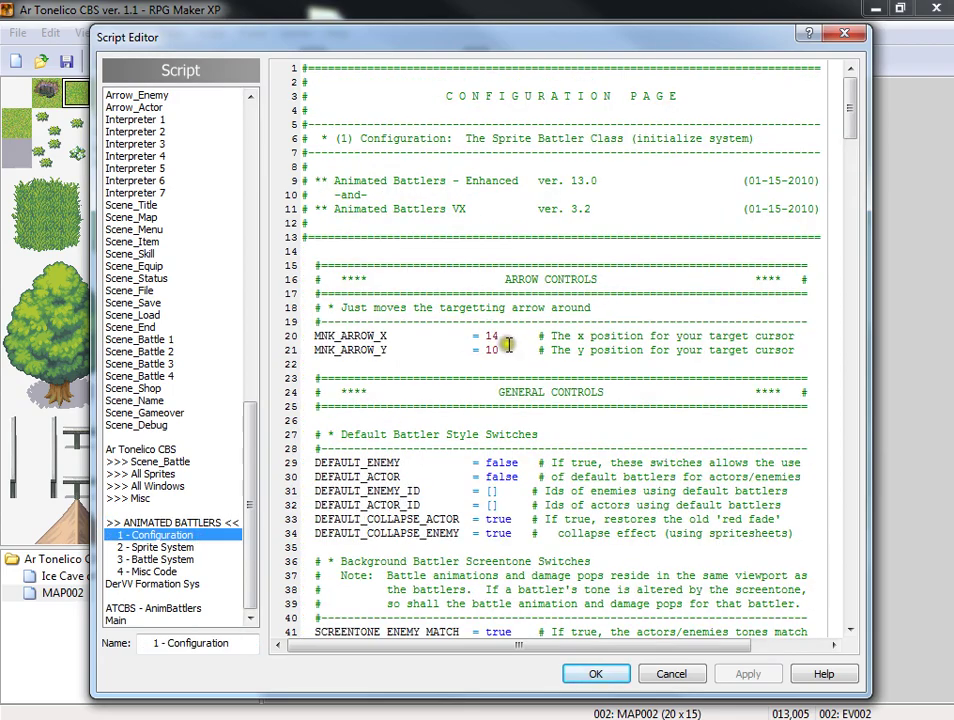
Step: Browse the Sprite System, Battle System, Misc Code, DerVV Formation and ATCBS - AnimBattlers scripts
{"action": "scroll", "coordinate": [592, 379], "scroll_direction": "down", "scroll_amount": 9}
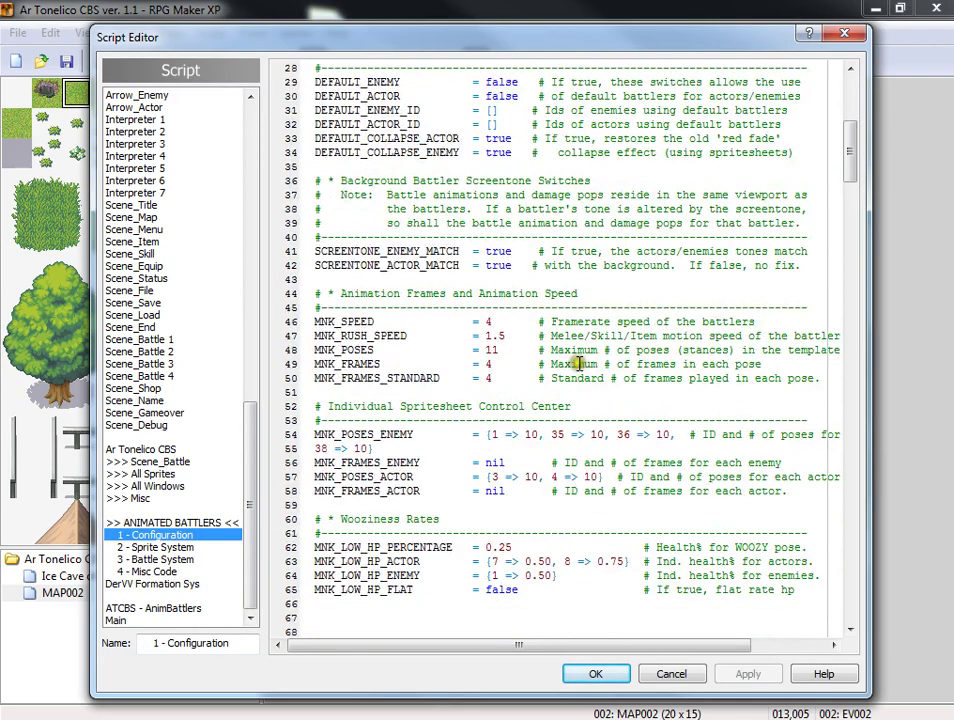
{"action": "scroll", "coordinate": [430, 270], "scroll_direction": "down", "scroll_amount": 9}
{"action": "scroll", "coordinate": [420, 272], "scroll_direction": "up", "scroll_amount": 18}
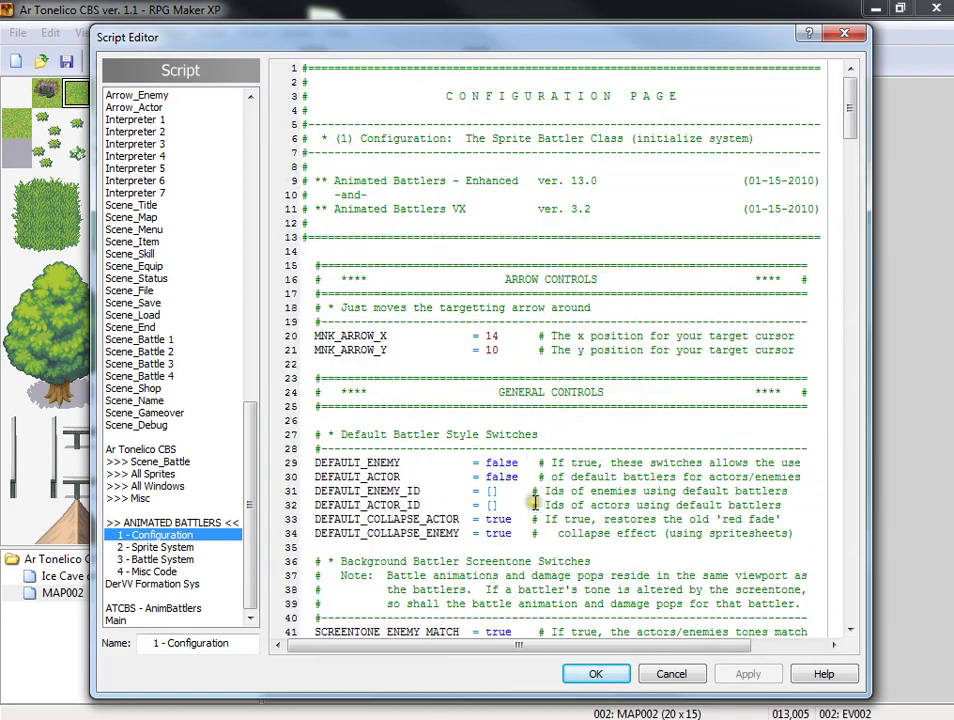
{"action": "left_click", "coordinate": [198, 548]}
{"action": "left_click", "coordinate": [203, 561]}
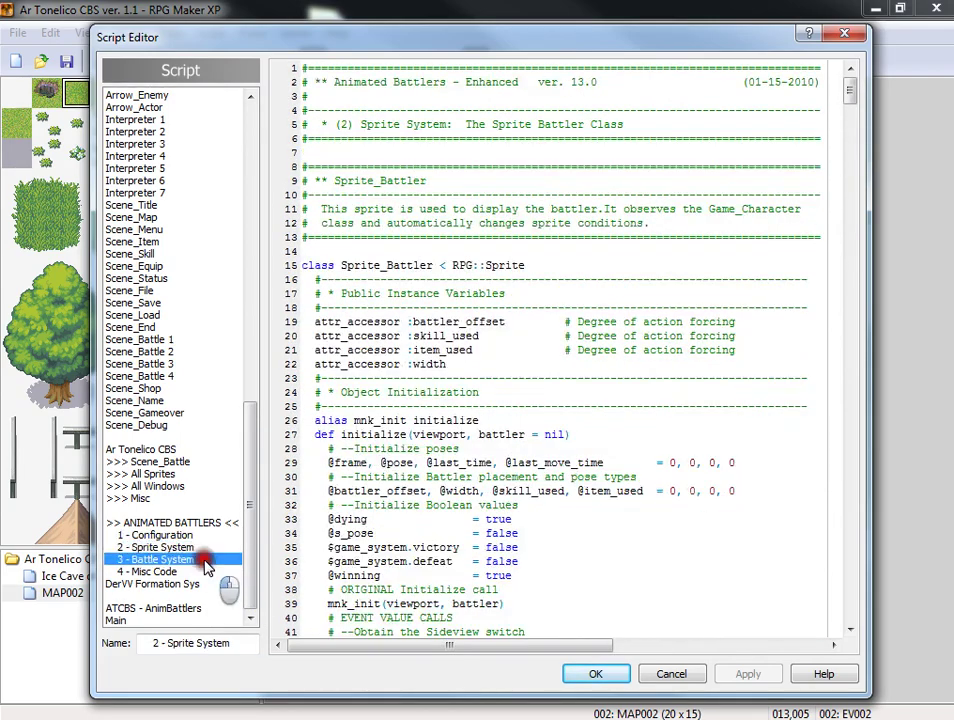
{"action": "left_click", "coordinate": [204, 571]}
{"action": "left_click", "coordinate": [200, 586]}
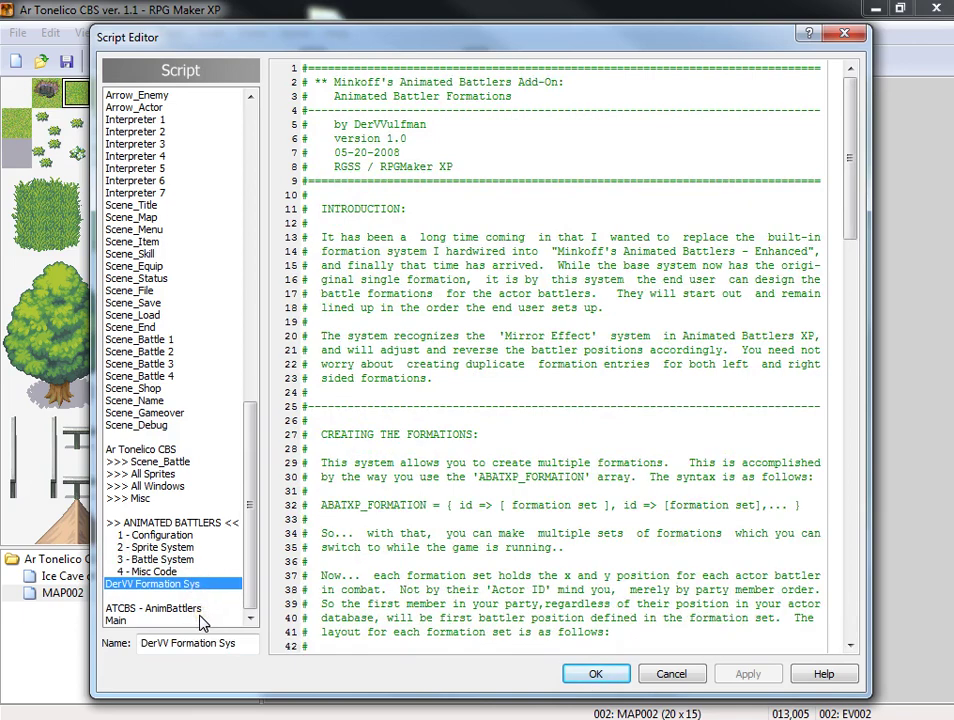
{"action": "left_click", "coordinate": [195, 609]}
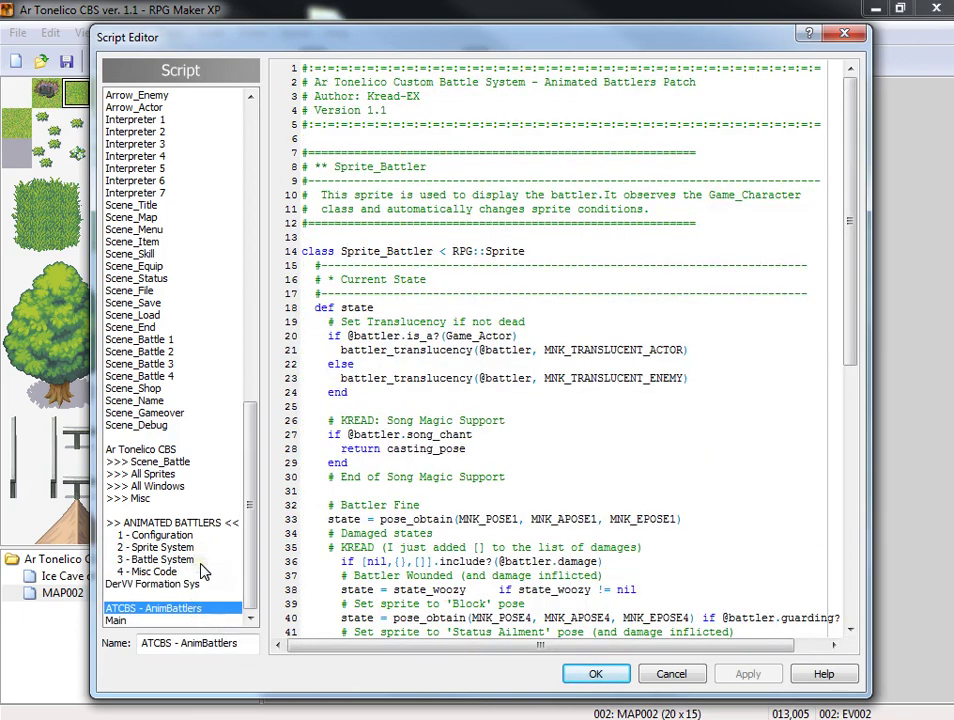
Step: Scroll the Ar Tonelico CBS script to the KreadCFG module showing ReyvateilClass = 'Reyvateil'
{"action": "left_click", "coordinate": [130, 450]}
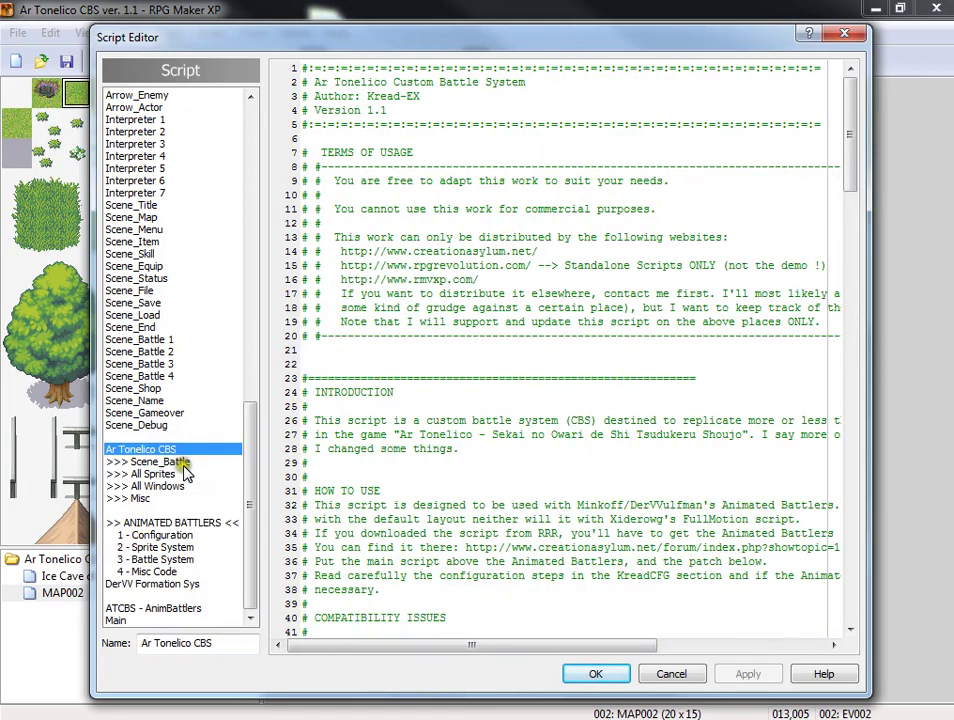
{"action": "scroll", "coordinate": [522, 376], "scroll_direction": "down", "scroll_amount": 20}
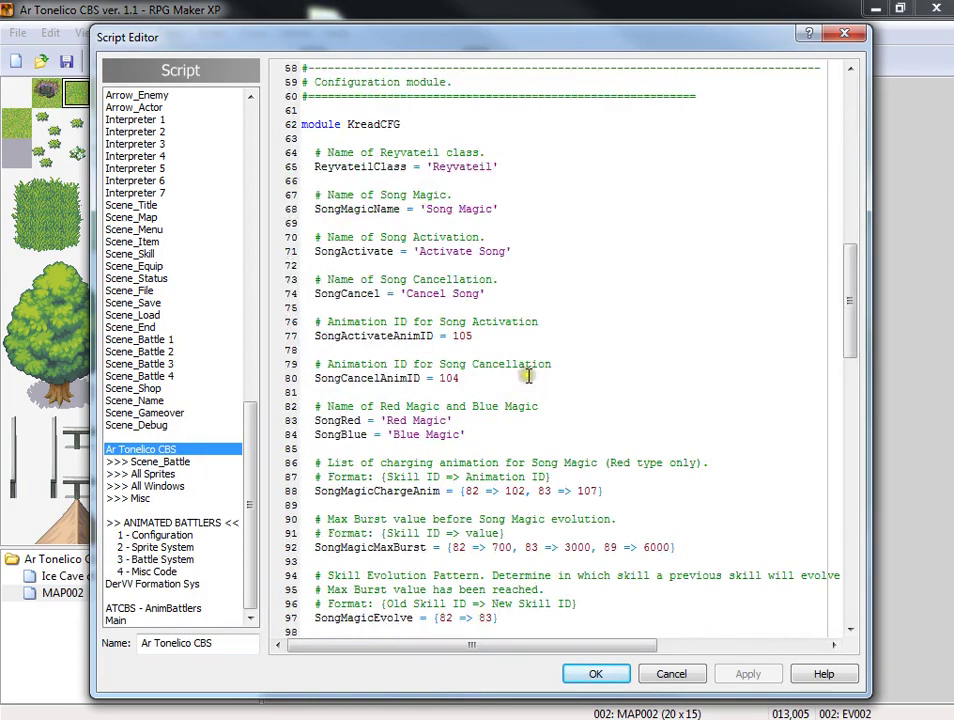
{"action": "scroll", "coordinate": [522, 376], "scroll_direction": "down", "scroll_amount": 11}
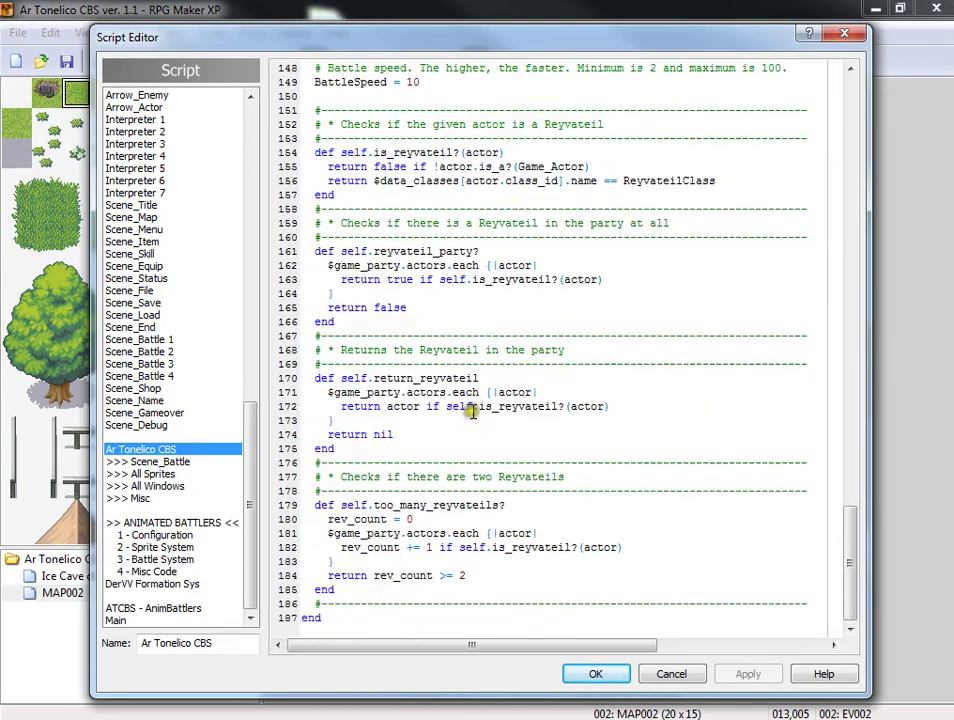
{"action": "left_click", "coordinate": [201, 462]}
{"action": "key", "text": "Down"}
{"action": "key", "text": "Down"}
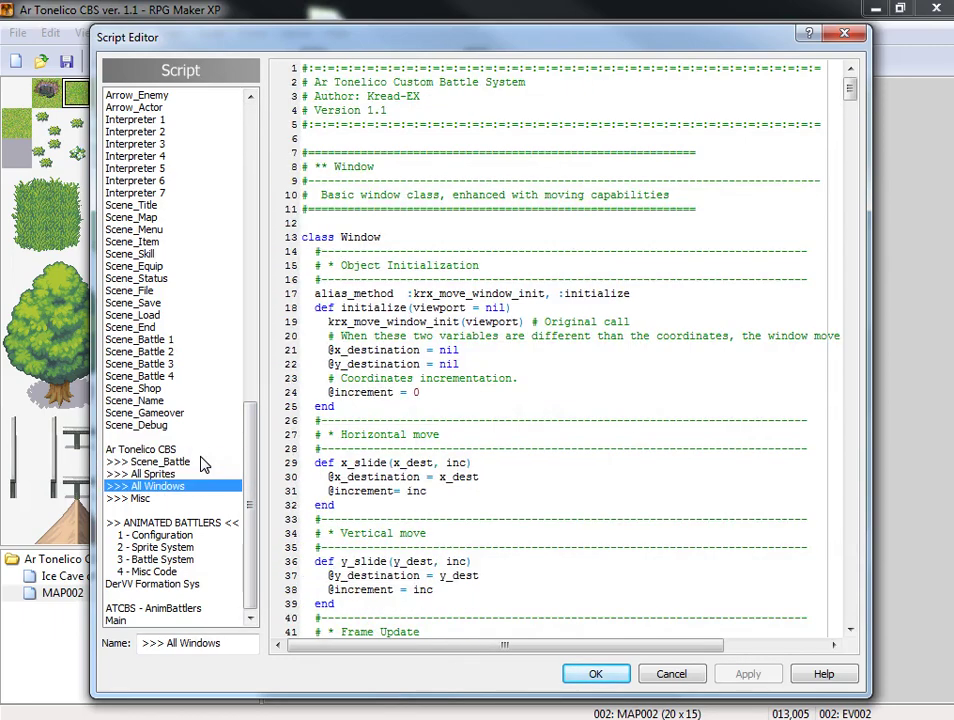
{"action": "key", "text": "Up"}
{"action": "key", "text": "Up"}
{"action": "key", "text": "Up"}
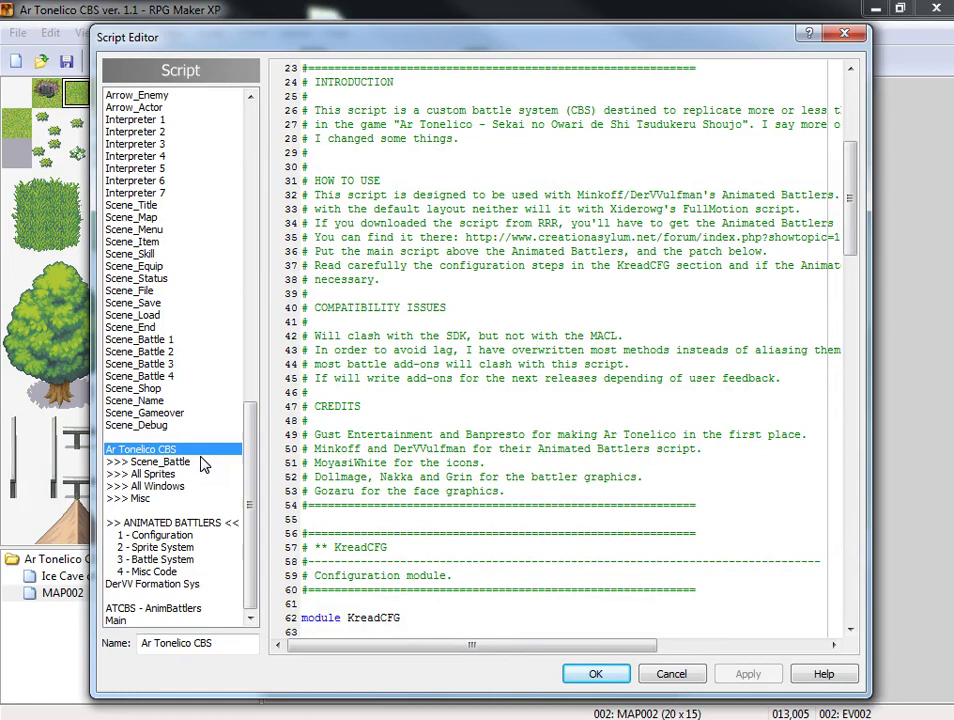
{"action": "scroll", "coordinate": [601, 244], "scroll_direction": "up", "scroll_amount": 7}
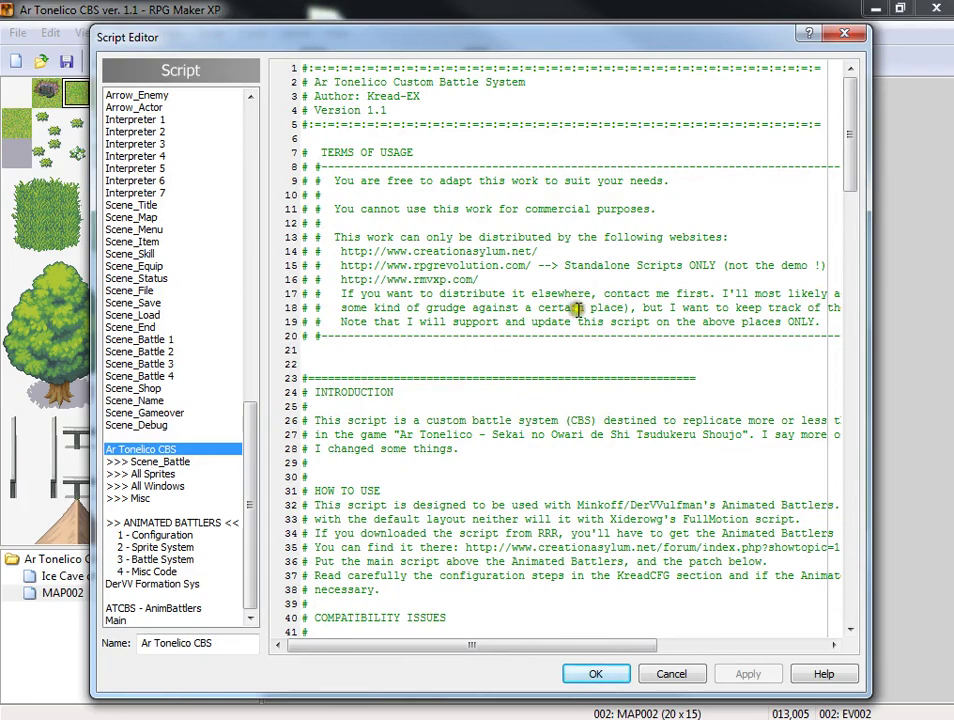
{"action": "scroll", "coordinate": [591, 369], "scroll_direction": "down", "scroll_amount": 3}
{"action": "scroll", "coordinate": [591, 369], "scroll_direction": "down", "scroll_amount": 5}
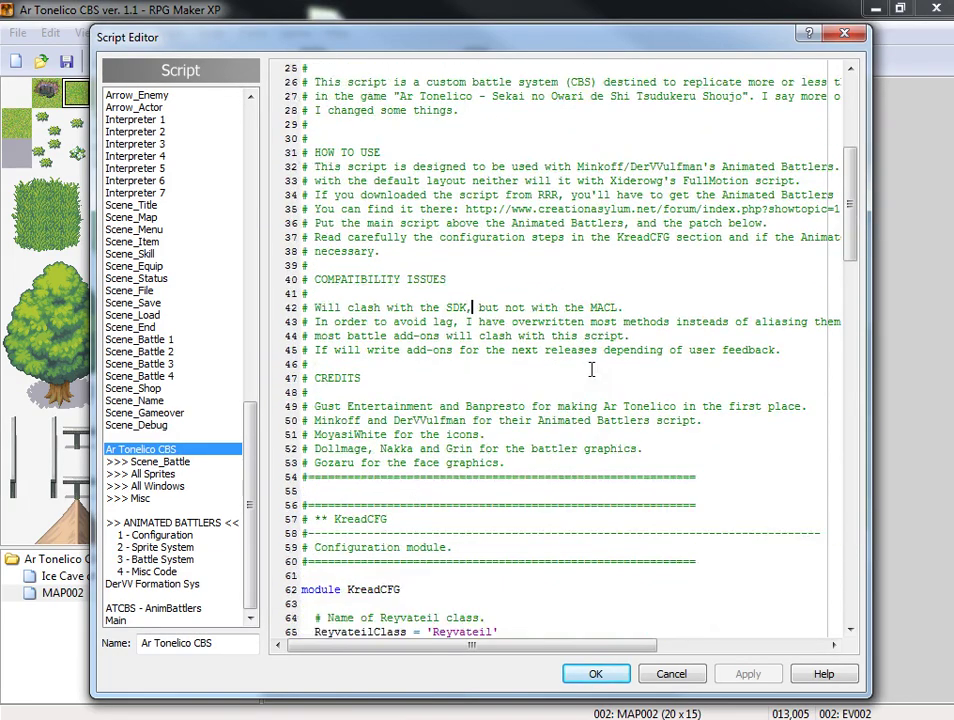
{"action": "scroll", "coordinate": [457, 369], "scroll_direction": "down", "scroll_amount": 6}
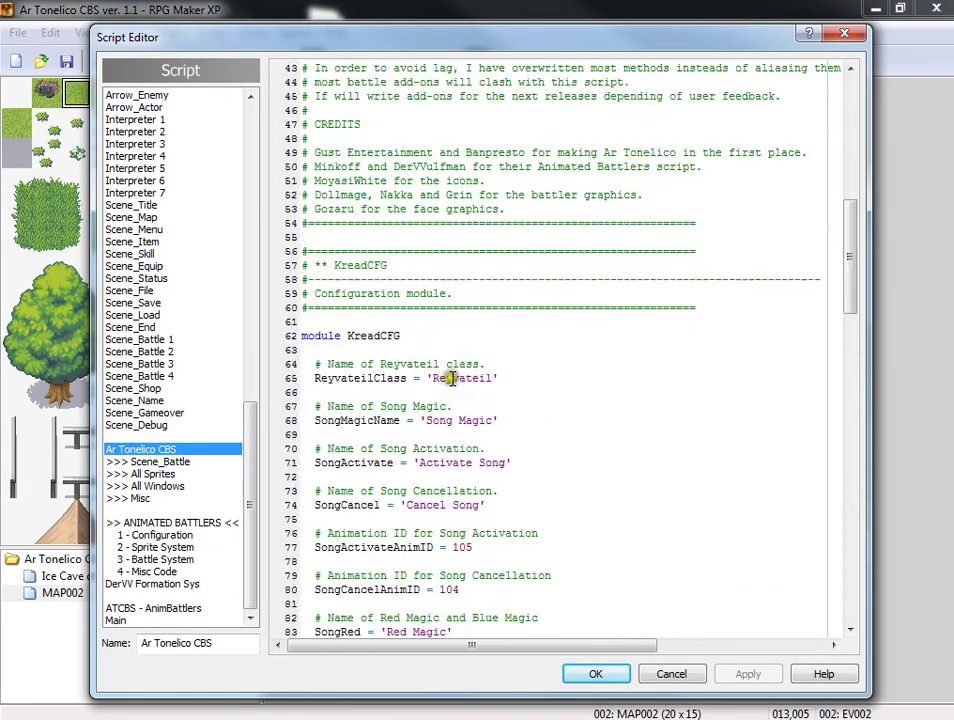
{"action": "scroll", "coordinate": [394, 363], "scroll_direction": "down", "scroll_amount": 2}
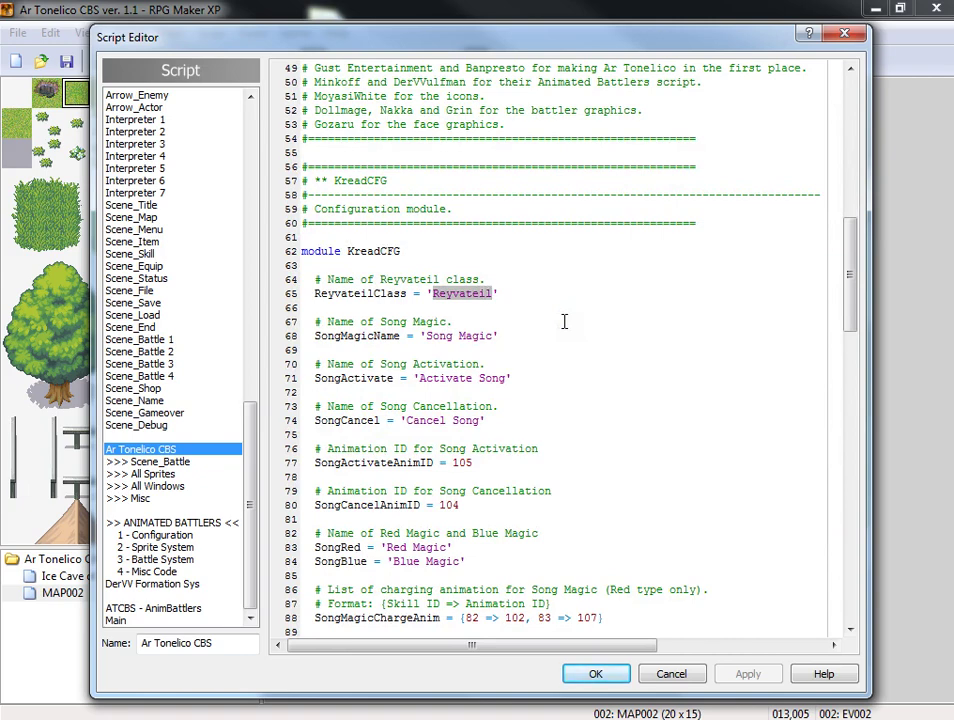
Step: Change ReyvateilClass to 'Wizard' in the KreadCFG settings
{"action": "type", "text": "Wizard"}
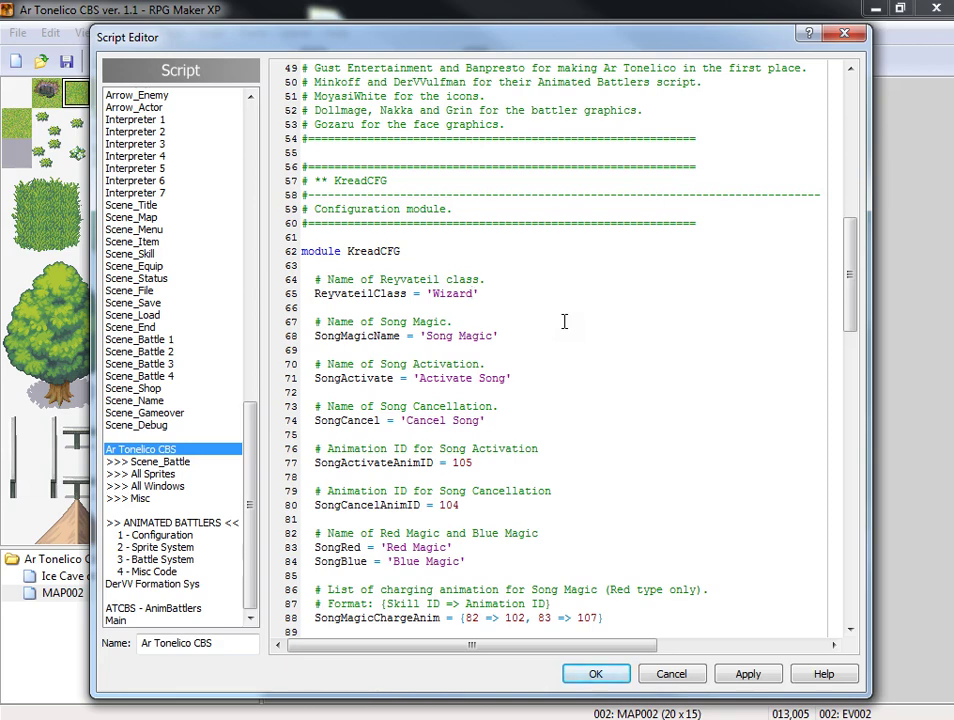
{"action": "left_click", "coordinate": [580, 375]}
{"action": "left_click", "coordinate": [514, 378]}
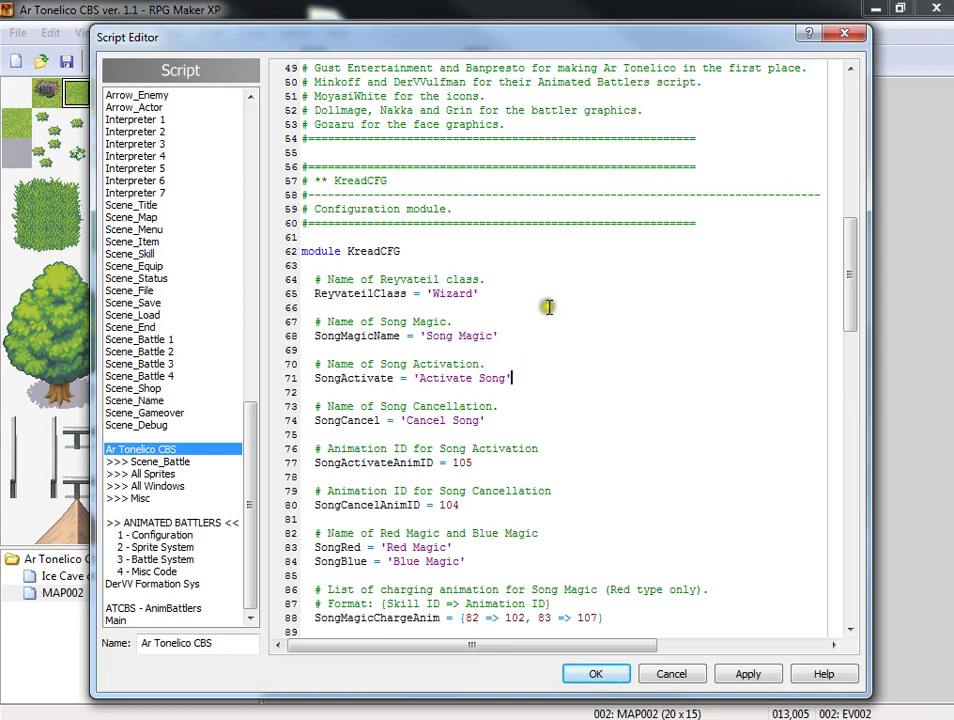
Step: Rename SongMagicName to 'Spell', SongActivate to 'Cast Spell', and SongCancel to 'Stop Castin'
{"action": "left_click", "coordinate": [425, 336]}
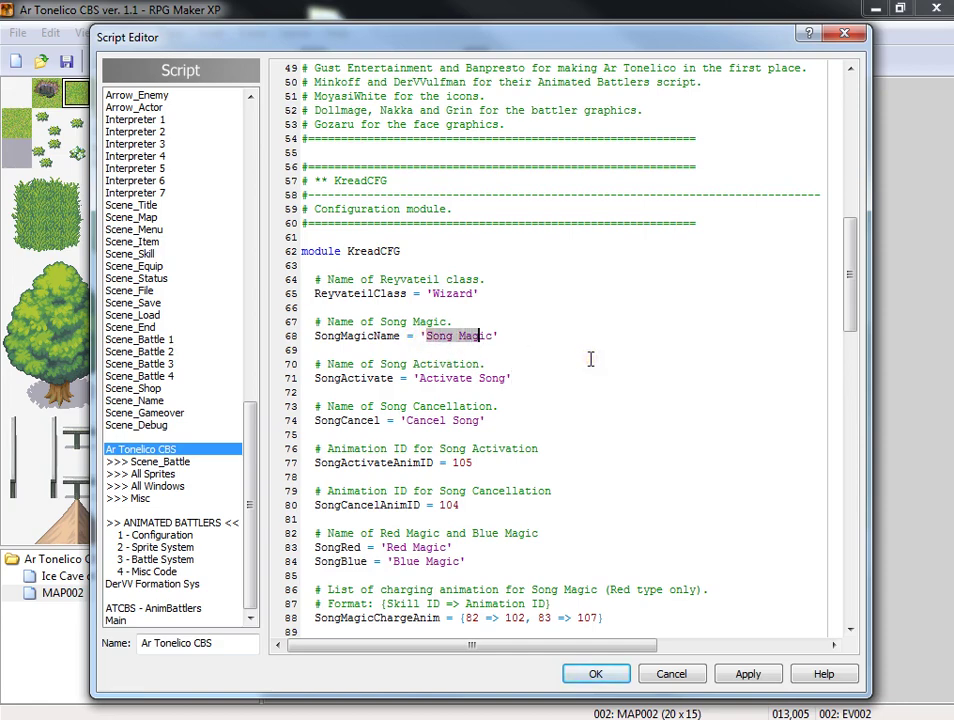
{"action": "type", "text": "S"}
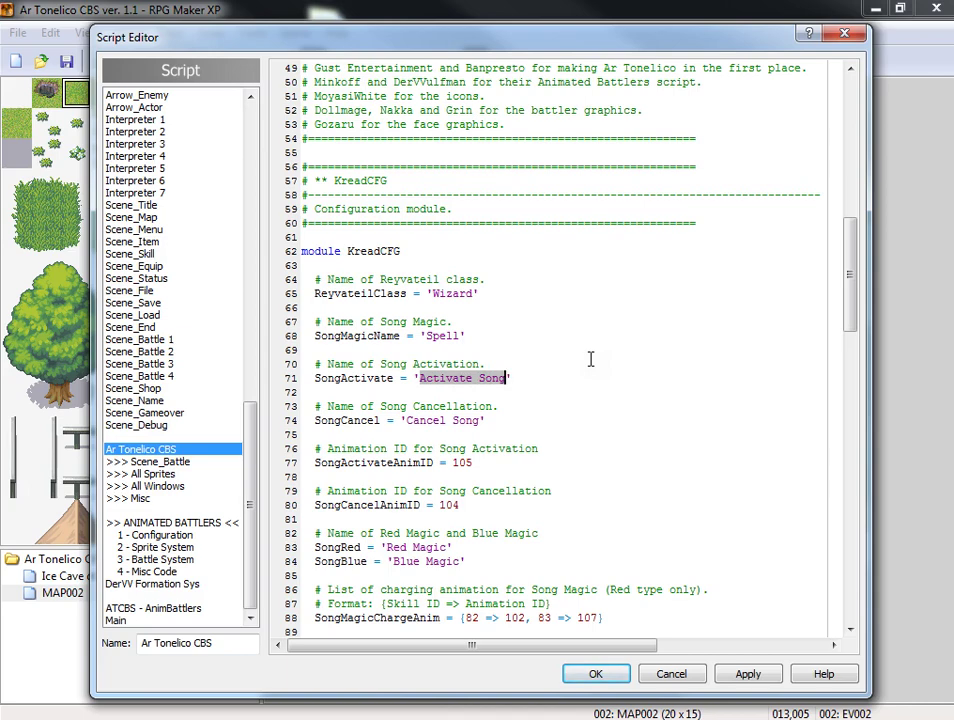
{"action": "type", "text": "Ca"}
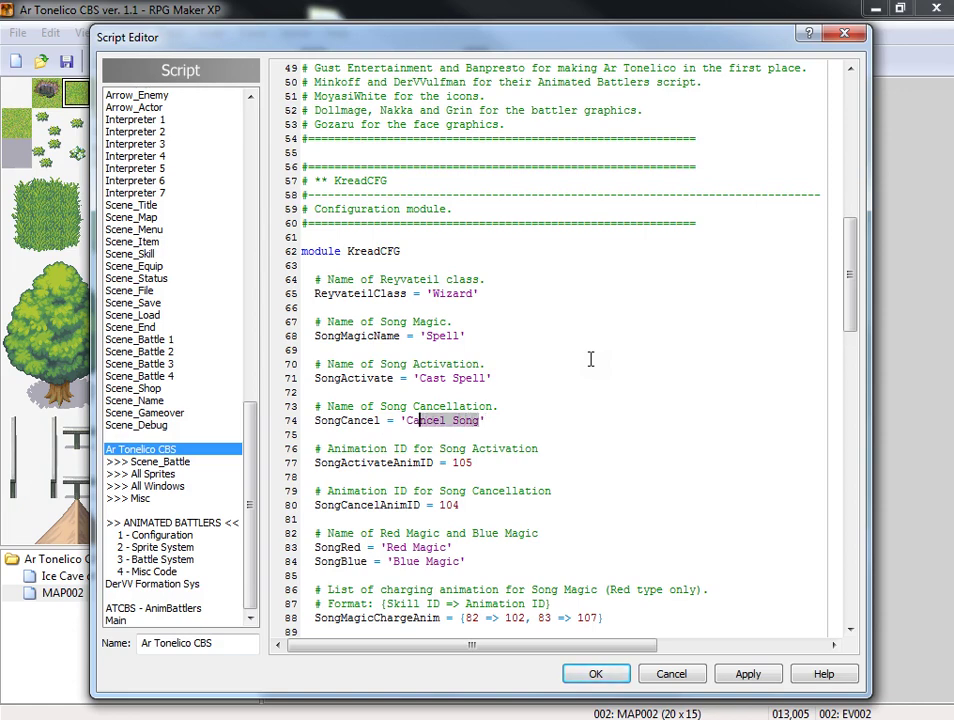
{"action": "type", "text": "Stop Casti"}
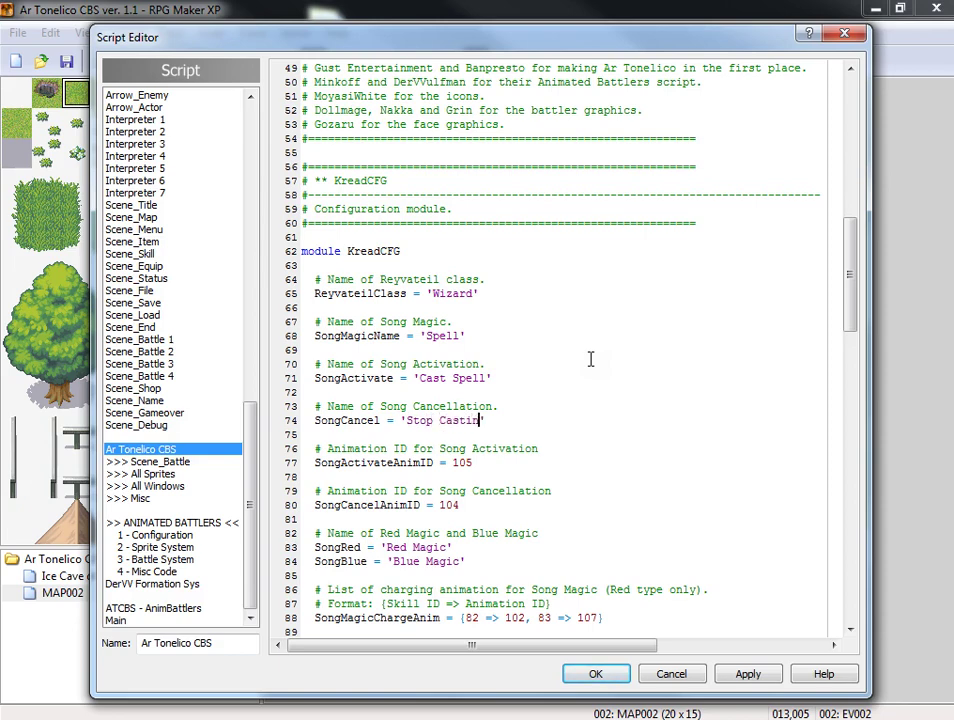
{"action": "type", "text": "n"}
{"action": "scroll", "coordinate": [605, 385], "scroll_direction": "down", "scroll_amount": 1}
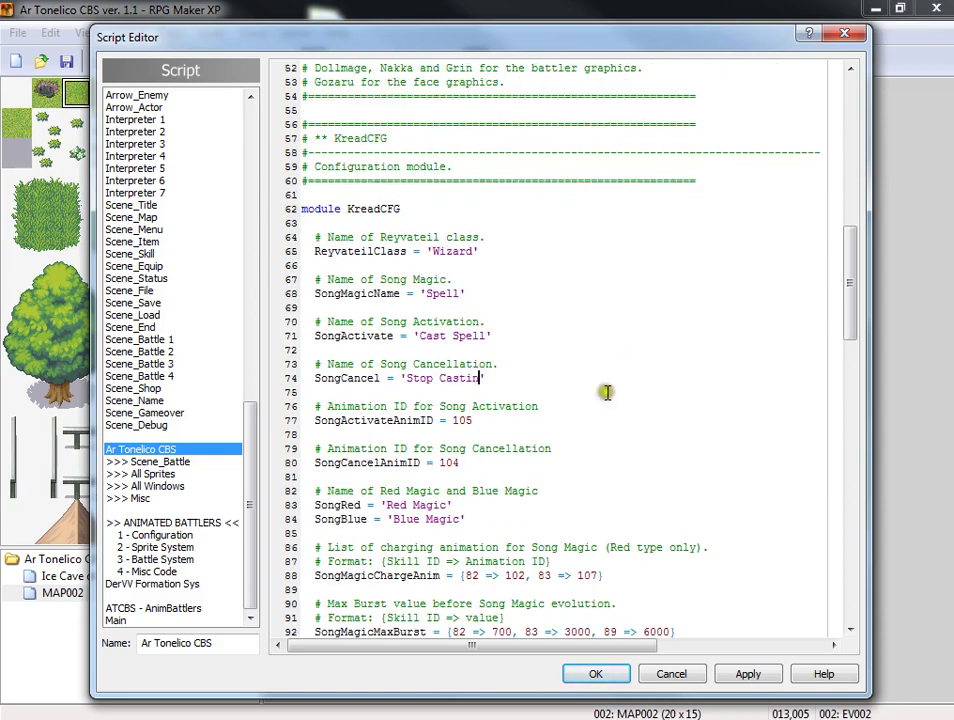
Step: Review the rest of the KreadCFG settings, select >>> Scene_Battle, and apply the script edits
{"action": "left_click", "coordinate": [478, 505]}
{"action": "scroll", "coordinate": [484, 509], "scroll_direction": "down", "scroll_amount": 3}
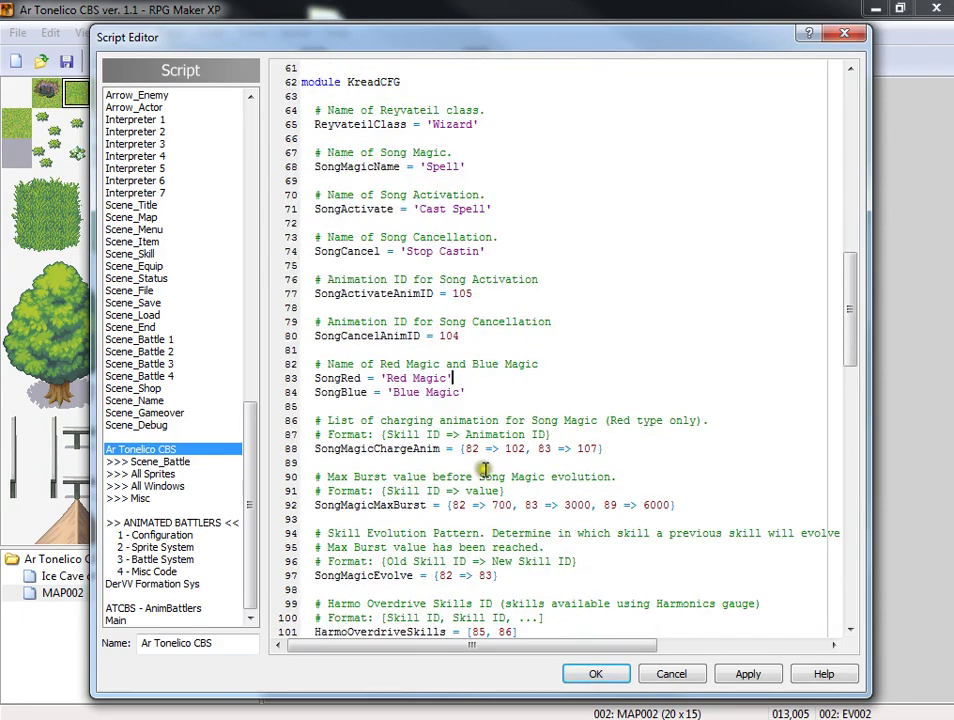
{"action": "scroll", "coordinate": [539, 428], "scroll_direction": "down", "scroll_amount": 1}
{"action": "scroll", "coordinate": [549, 440], "scroll_direction": "down", "scroll_amount": 5}
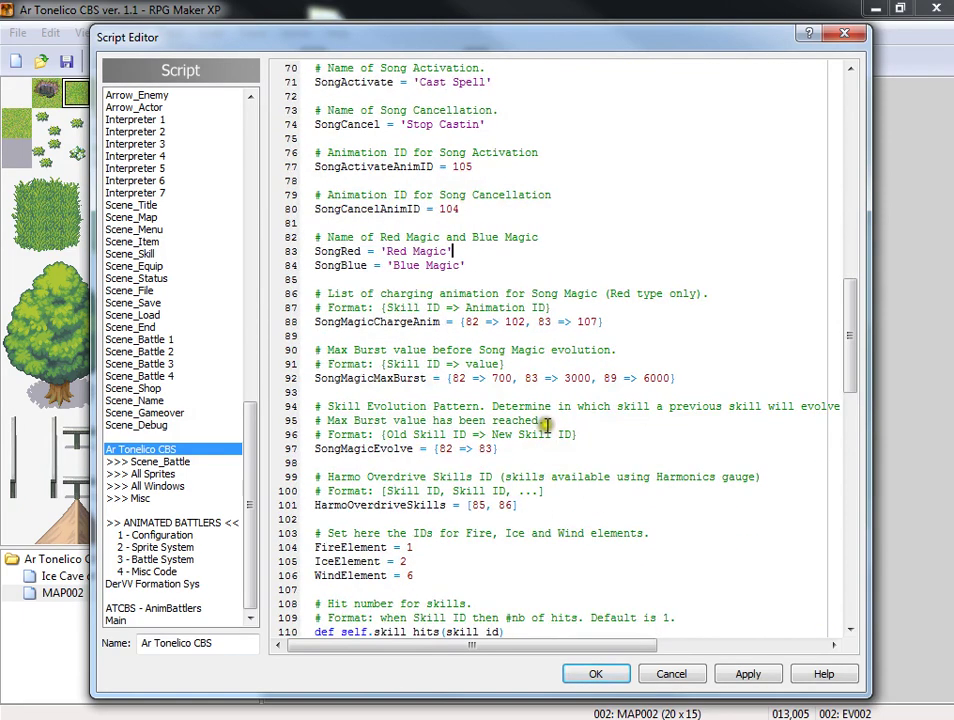
{"action": "scroll", "coordinate": [541, 464], "scroll_direction": "down", "scroll_amount": 16}
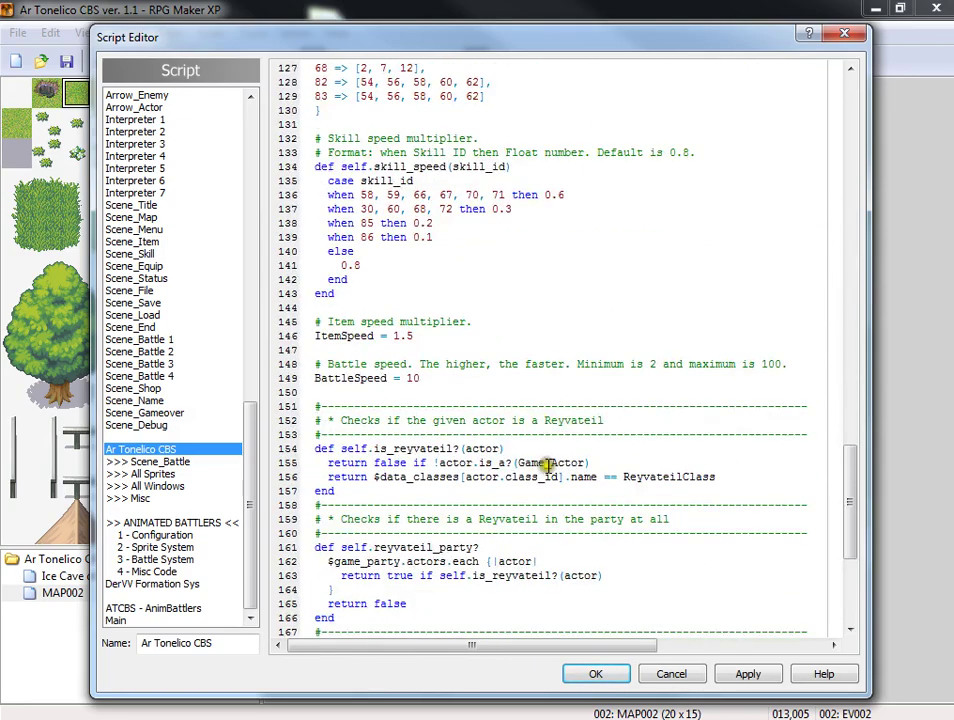
{"action": "scroll", "coordinate": [548, 464], "scroll_direction": "down", "scroll_amount": 7}
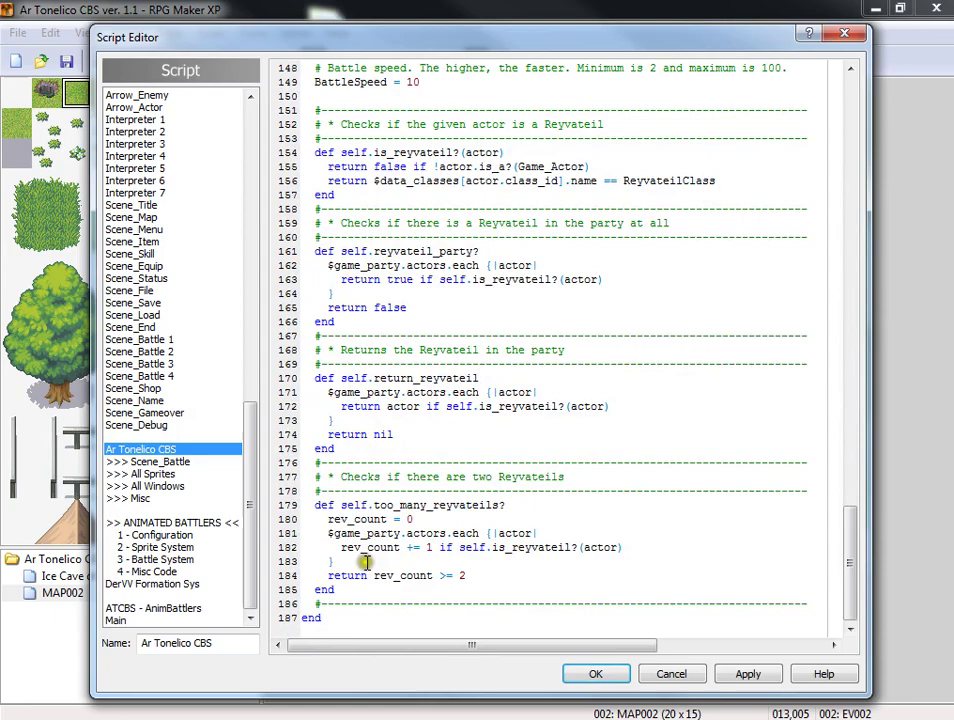
{"action": "scroll", "coordinate": [664, 462], "scroll_direction": "up", "scroll_amount": 15}
{"action": "scroll", "coordinate": [666, 462], "scroll_direction": "up", "scroll_amount": 20}
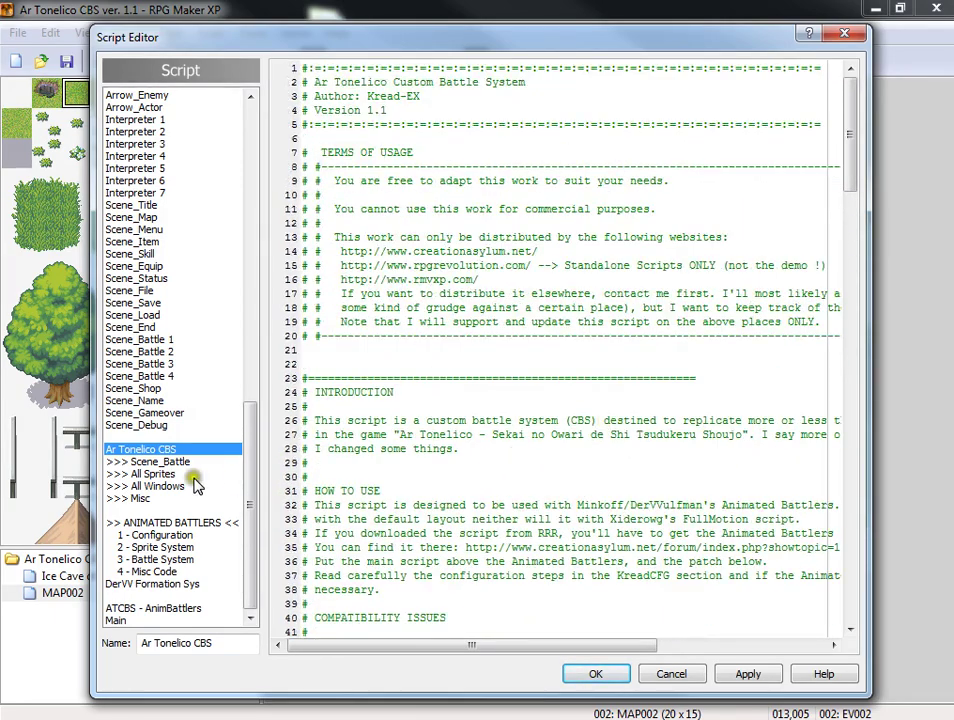
{"action": "left_click", "coordinate": [147, 461]}
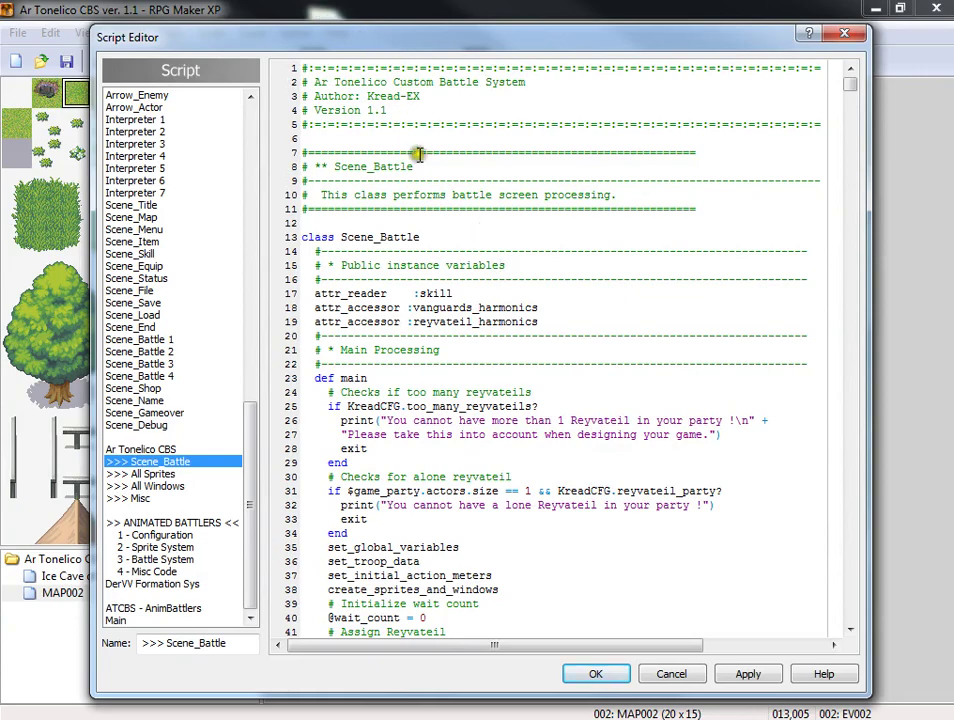
{"action": "left_click", "coordinate": [742, 678]}
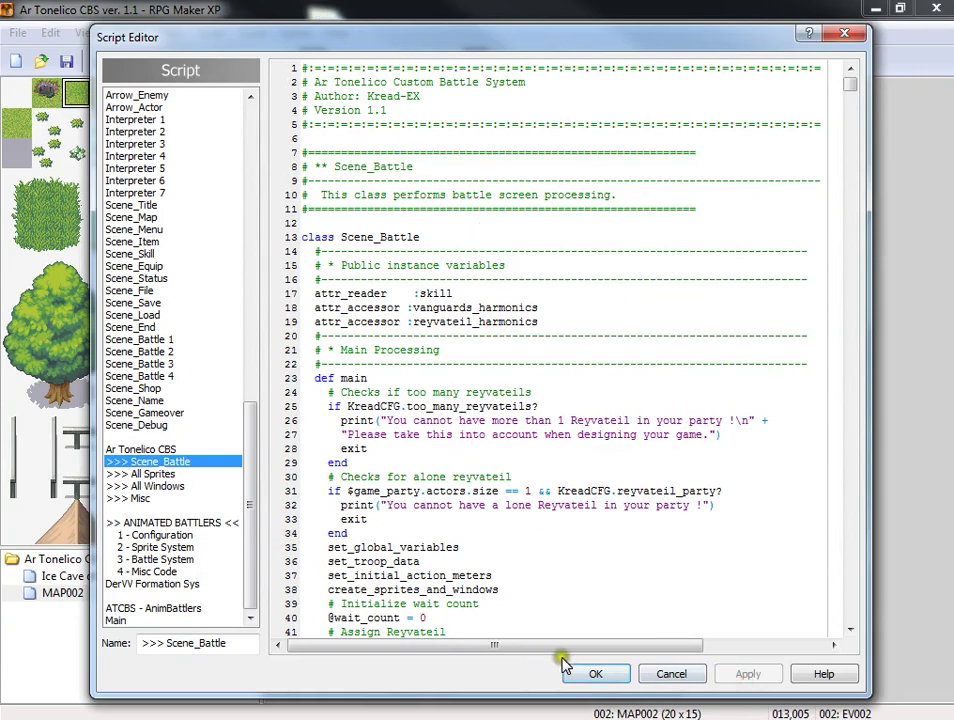
Step: Keep the script changes, then rename class 004 from Reyvateil to Wizard in the Database
{"action": "left_click", "coordinate": [602, 677]}
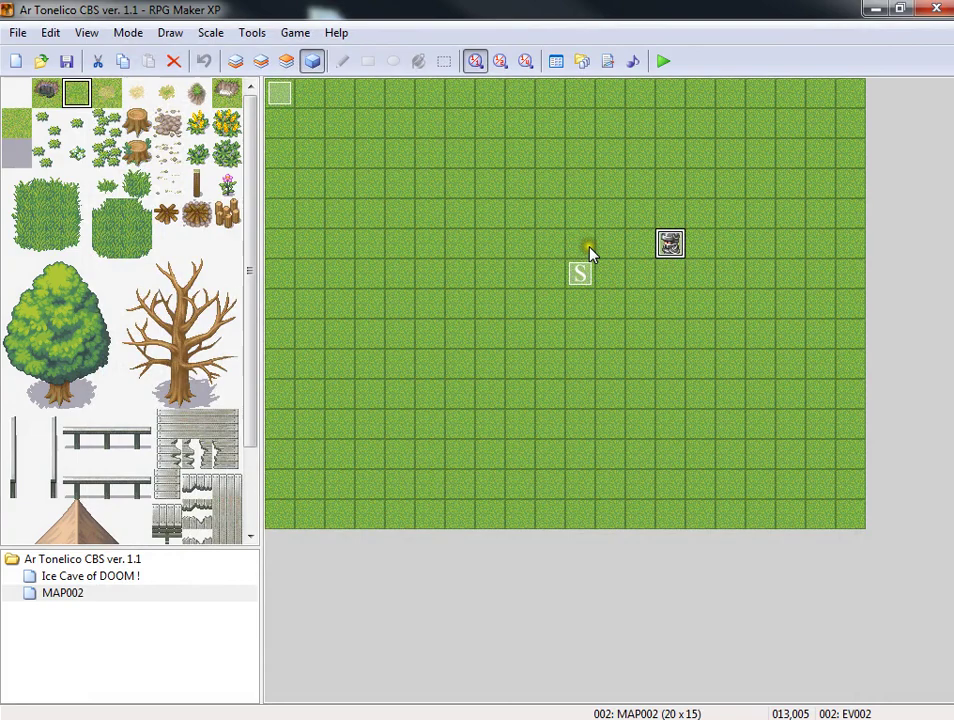
{"action": "left_click", "coordinate": [557, 62]}
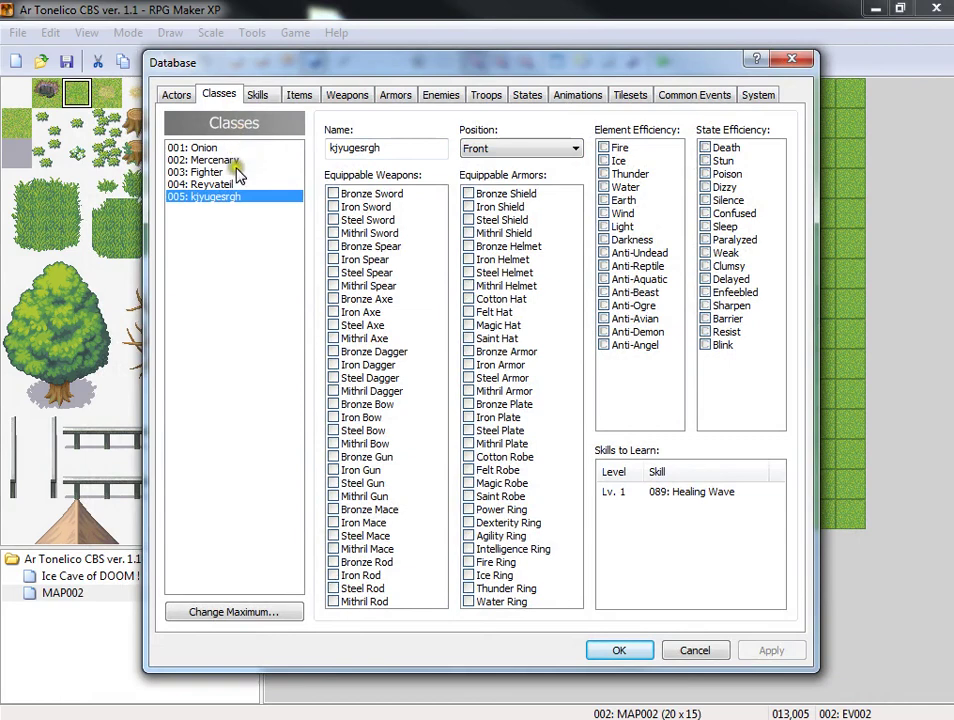
{"action": "left_click", "coordinate": [241, 184]}
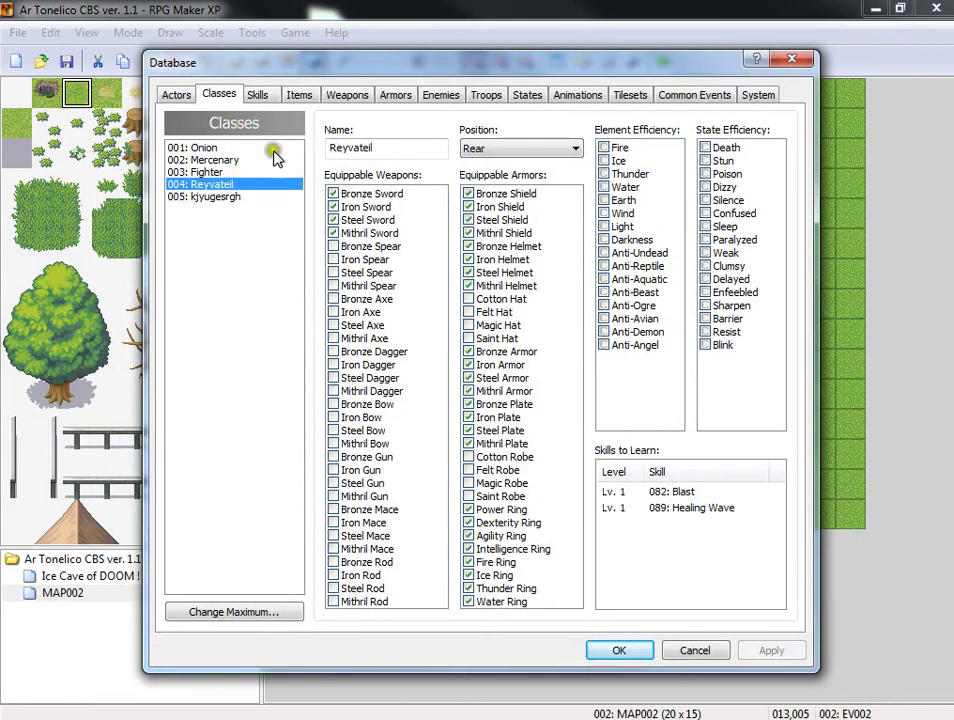
{"action": "double_click", "coordinate": [348, 146]}
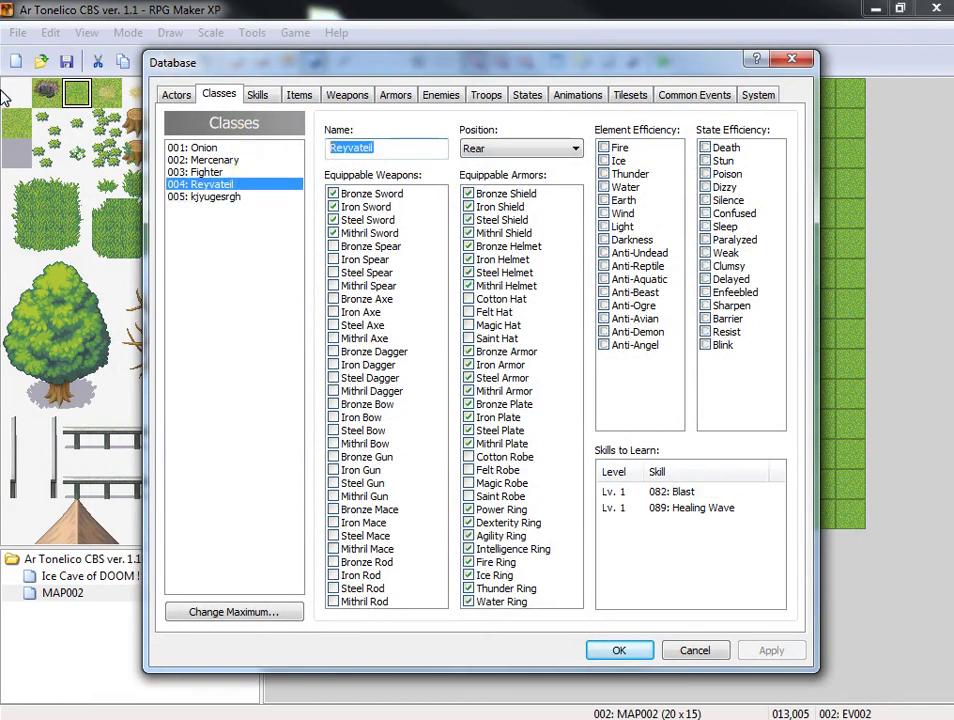
{"action": "type", "text": "Wizard"}
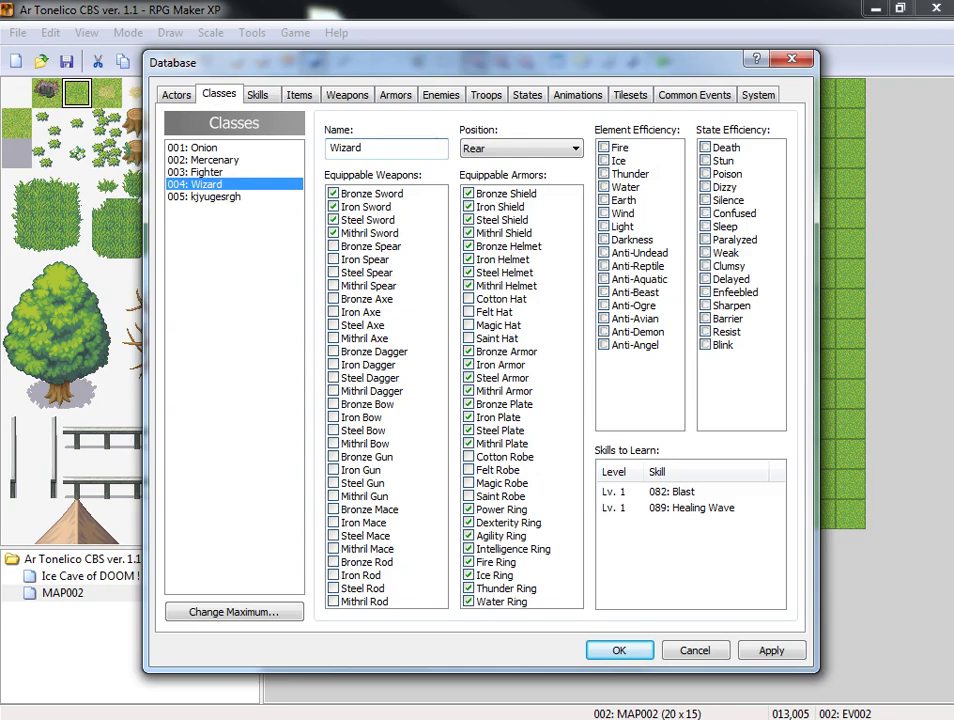
{"action": "left_click", "coordinate": [771, 650]}
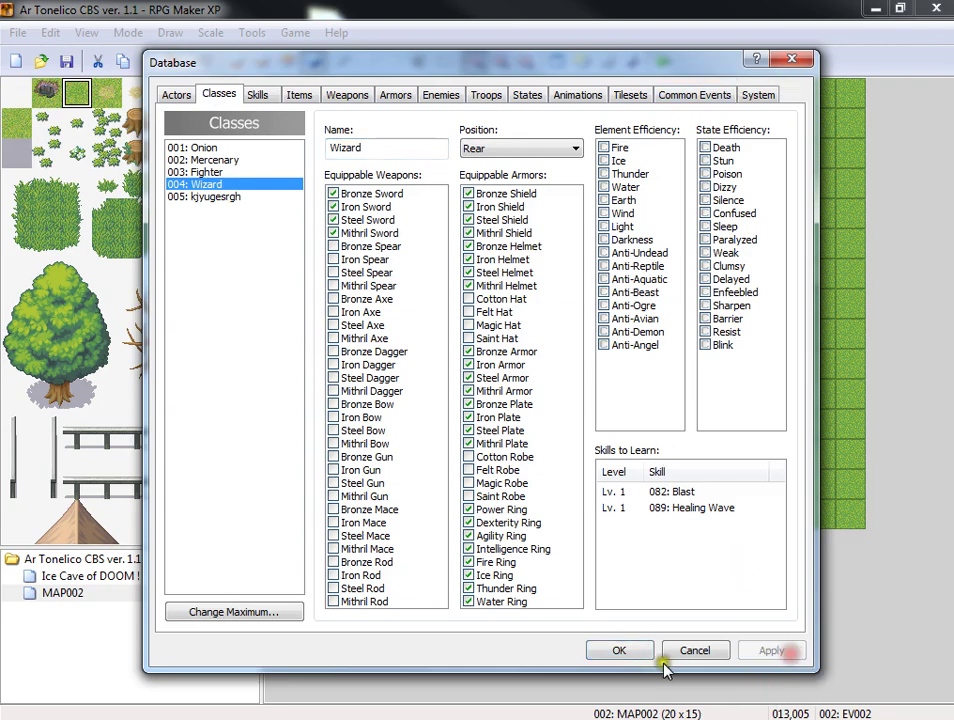
{"action": "left_click", "coordinate": [688, 651]}
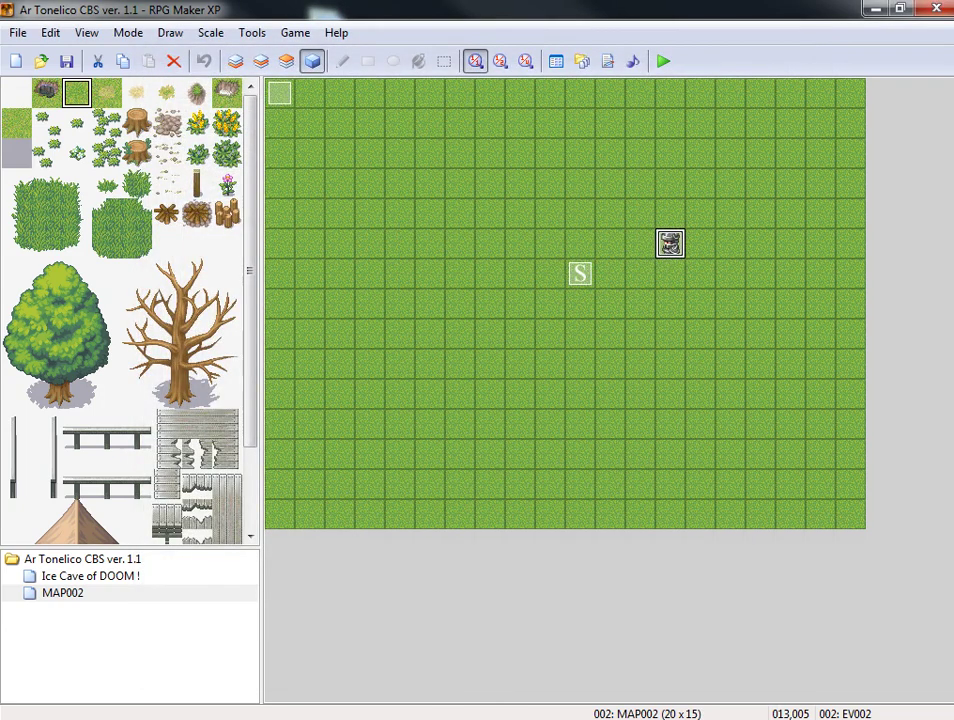
Step: Save the project, launch a playtest and walk into the other character to trigger a battle
{"action": "left_click", "coordinate": [665, 61]}
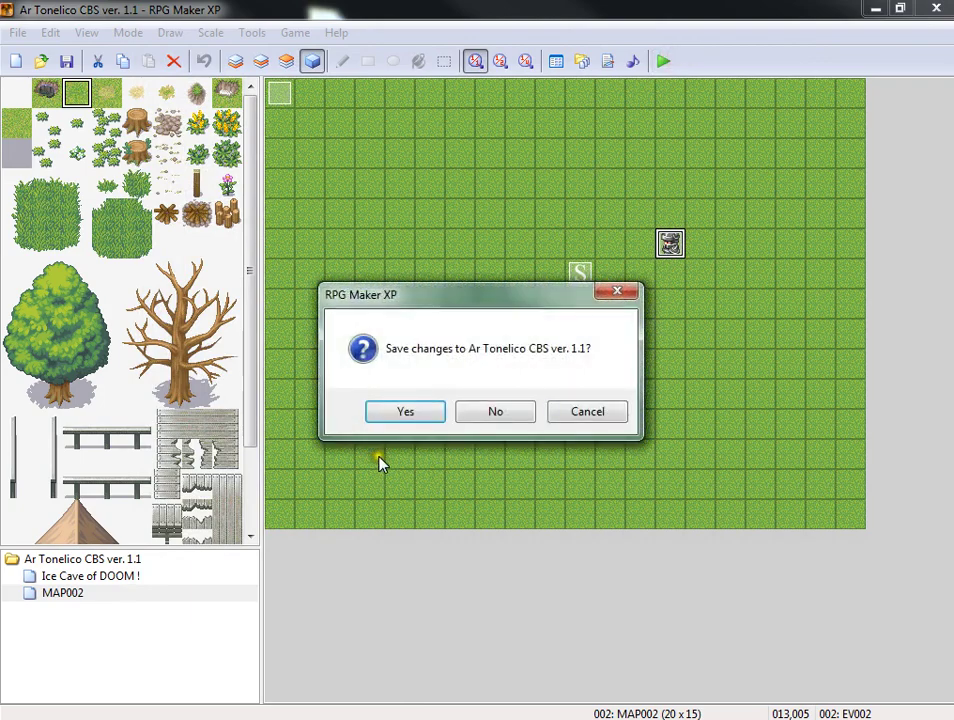
{"action": "left_click", "coordinate": [400, 411]}
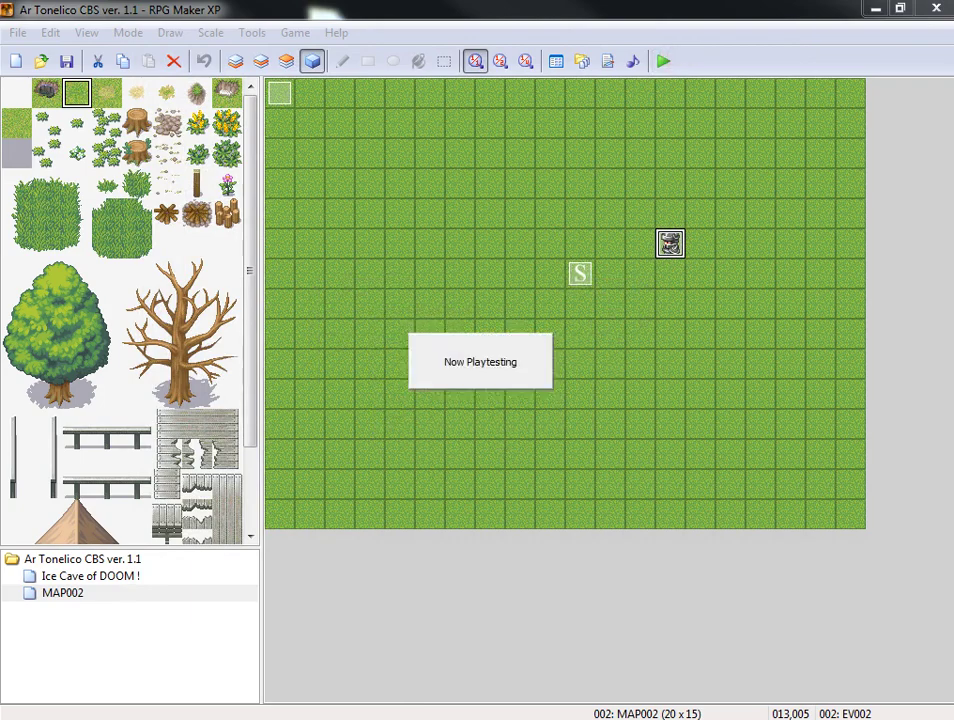
{"action": "left_click_drag", "start_coordinate": [950, 94], "coordinate": [528, 121]}
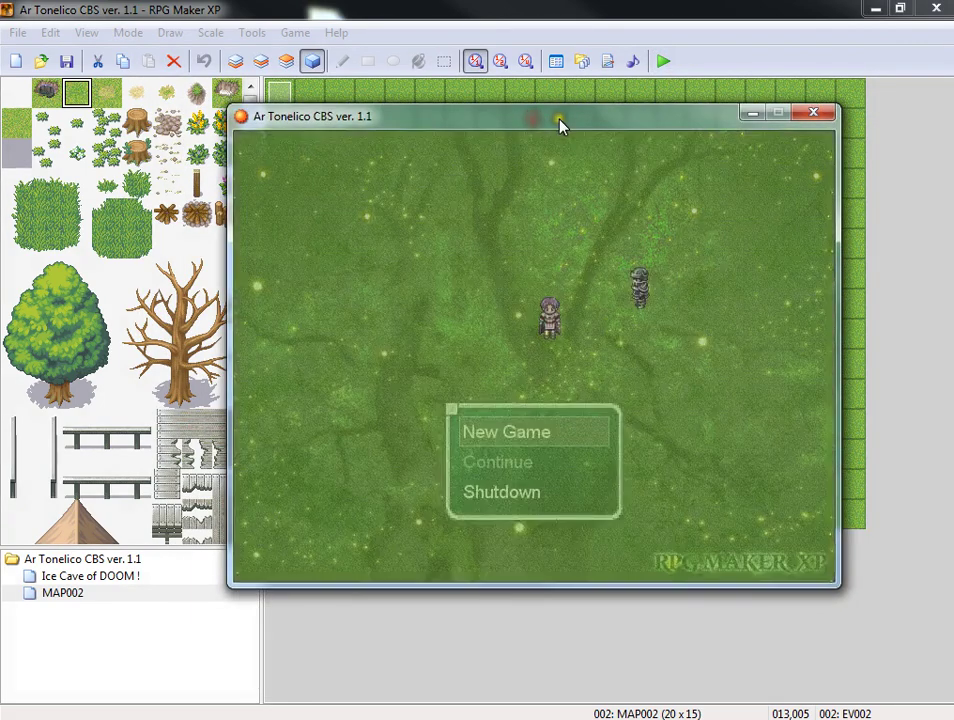
{"action": "key", "text": "Up"}
{"action": "key", "text": "Right"}
{"action": "key", "text": "Right"}
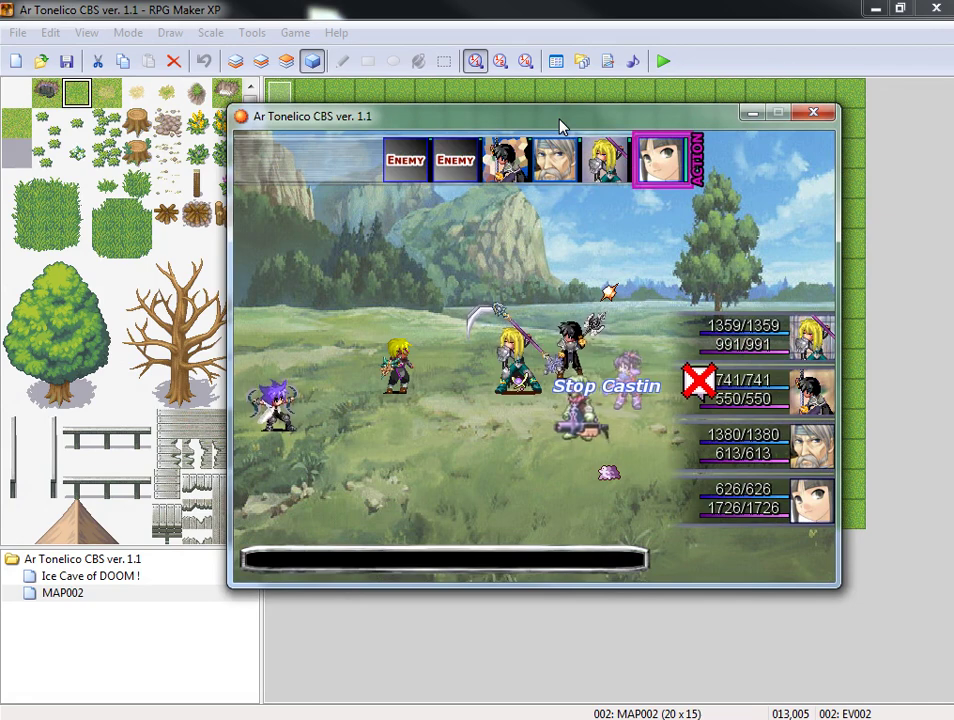
Step: Choose Cast Spell, compare Blast with Healing Wave, and cast Blast to start the song charging
{"action": "key", "text": "Return"}
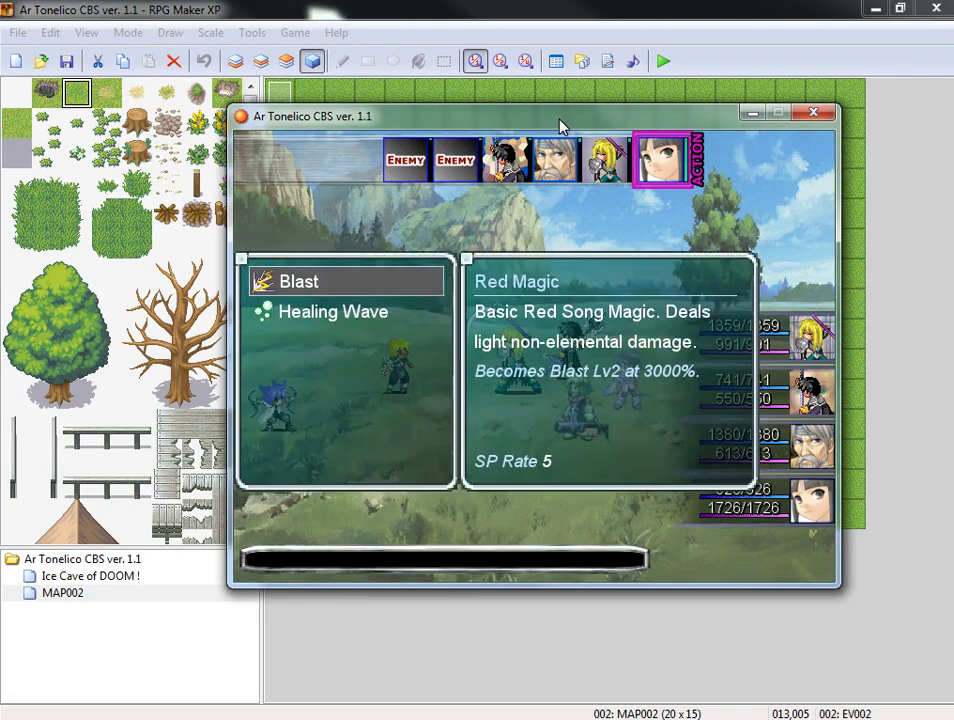
{"action": "key", "text": "Down"}
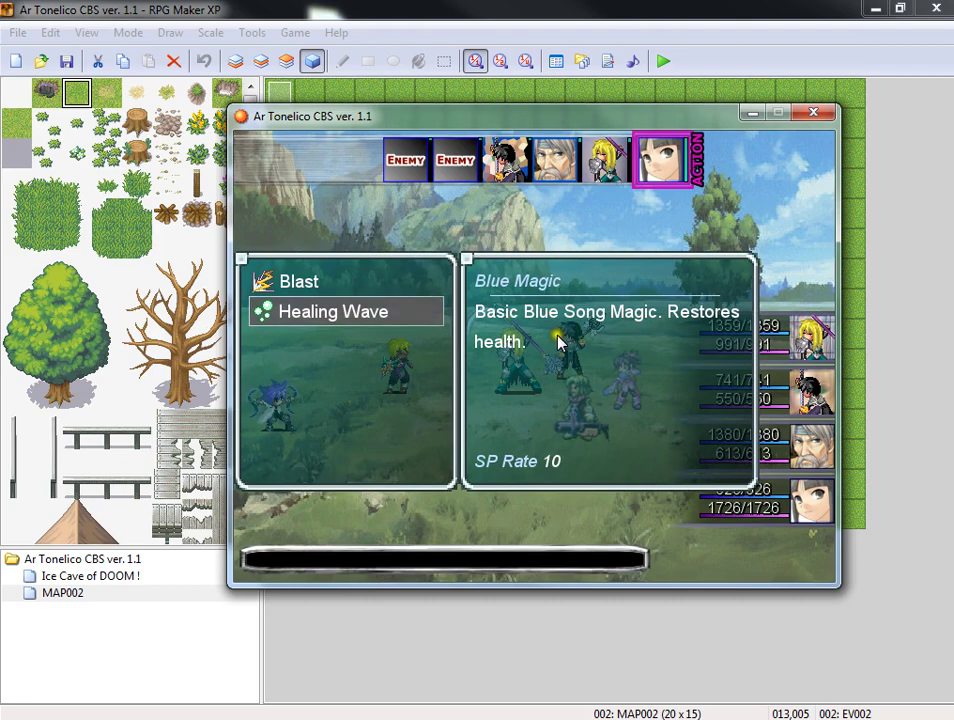
{"action": "key", "text": "Up"}
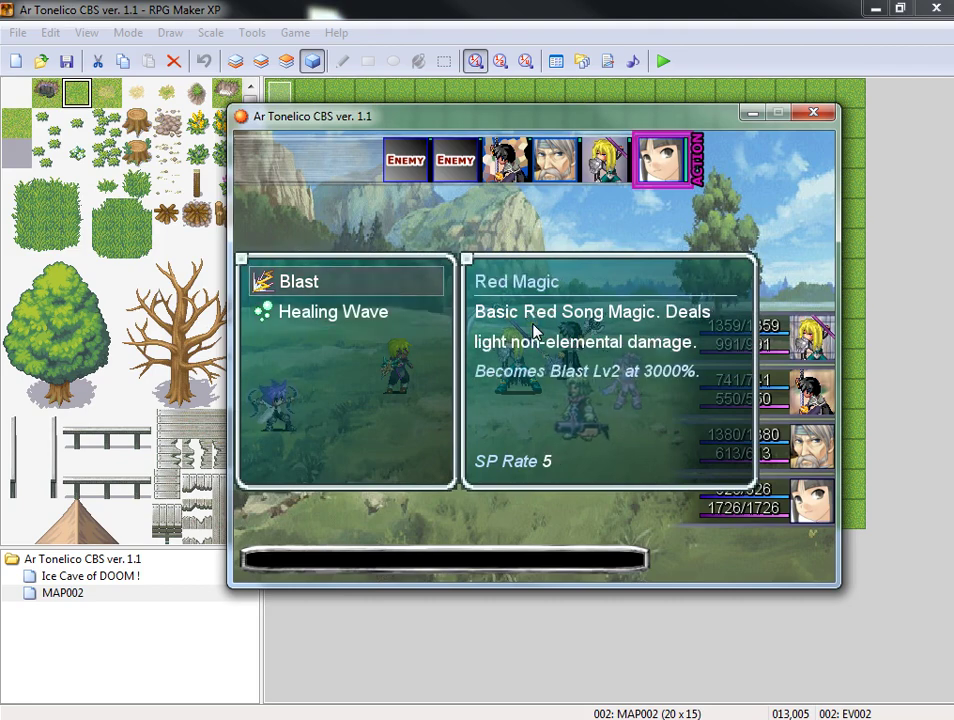
{"action": "key", "text": "Return"}
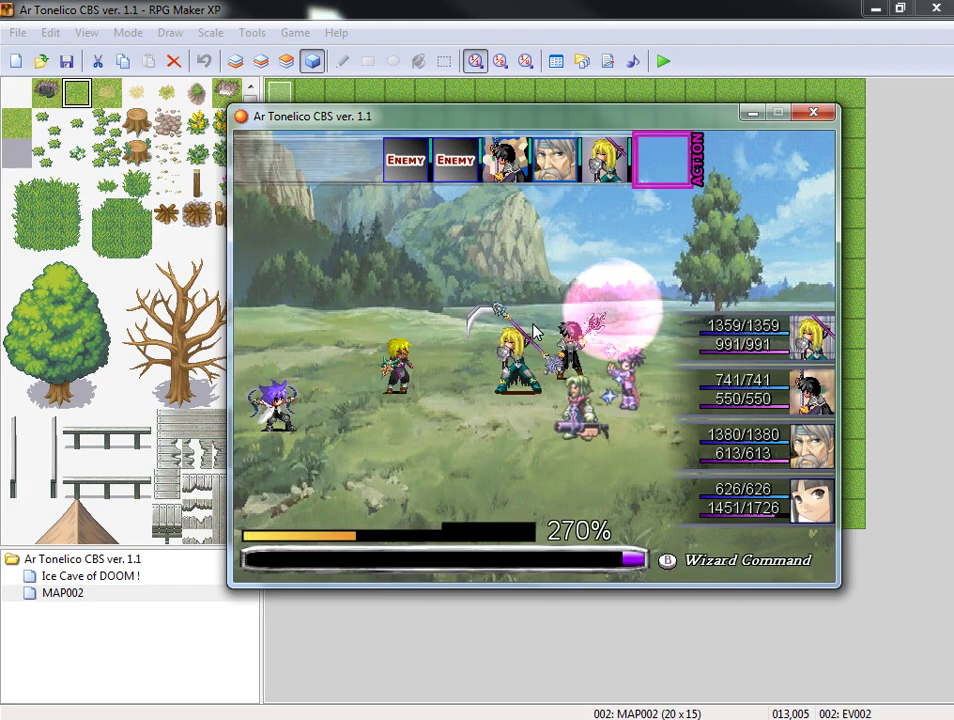